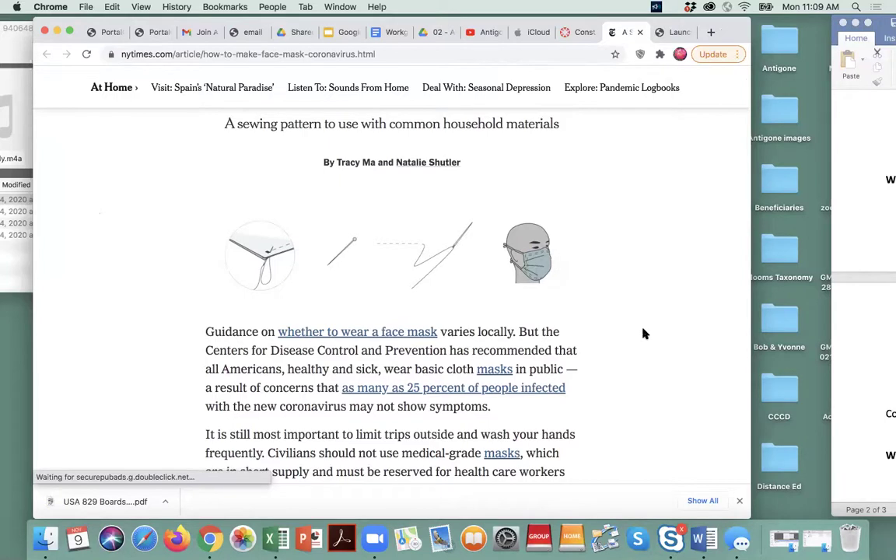
Read the heading, illustrations and introductory paragraphs of the article on sewing a fabric face mask.
{"action": "scroll", "coordinate": [643, 333], "scroll_direction": "down", "scroll_amount": 4}
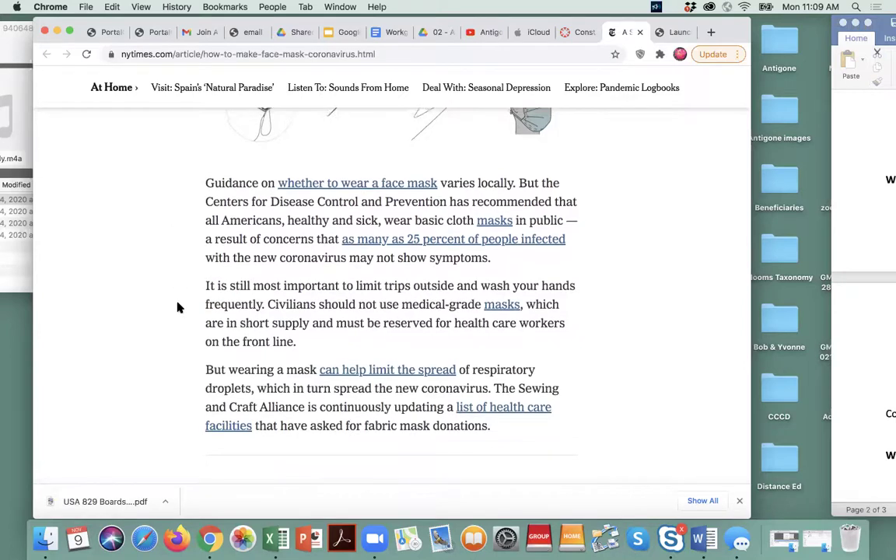
{"action": "scroll", "coordinate": [177, 308], "scroll_direction": "up", "scroll_amount": 5}
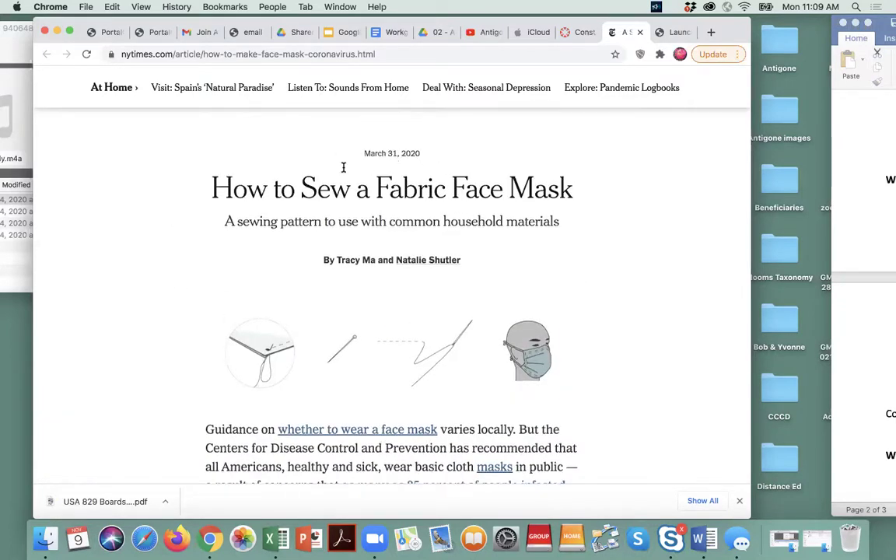
{"action": "scroll", "coordinate": [343, 167], "scroll_direction": "down", "scroll_amount": 3}
{"action": "scroll", "coordinate": [343, 168], "scroll_direction": "down", "scroll_amount": 2}
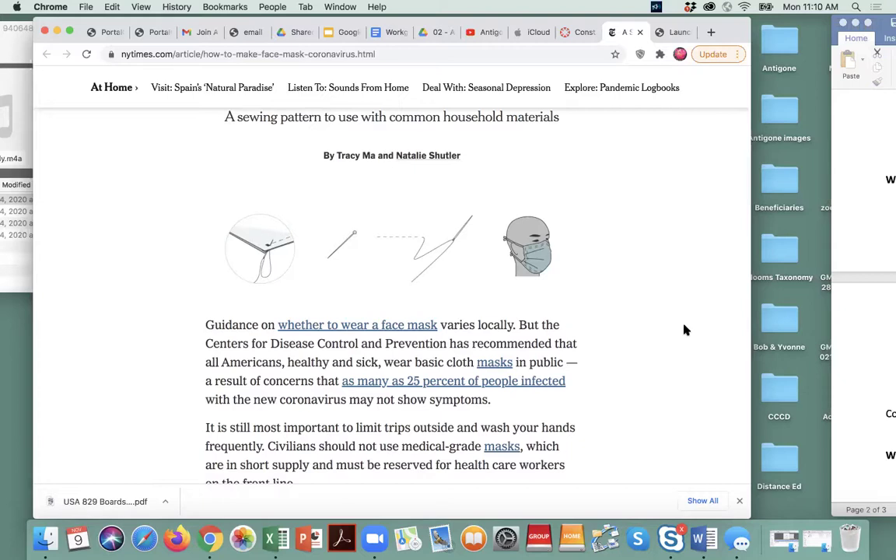
{"action": "scroll", "coordinate": [685, 329], "scroll_direction": "down", "scroll_amount": 3}
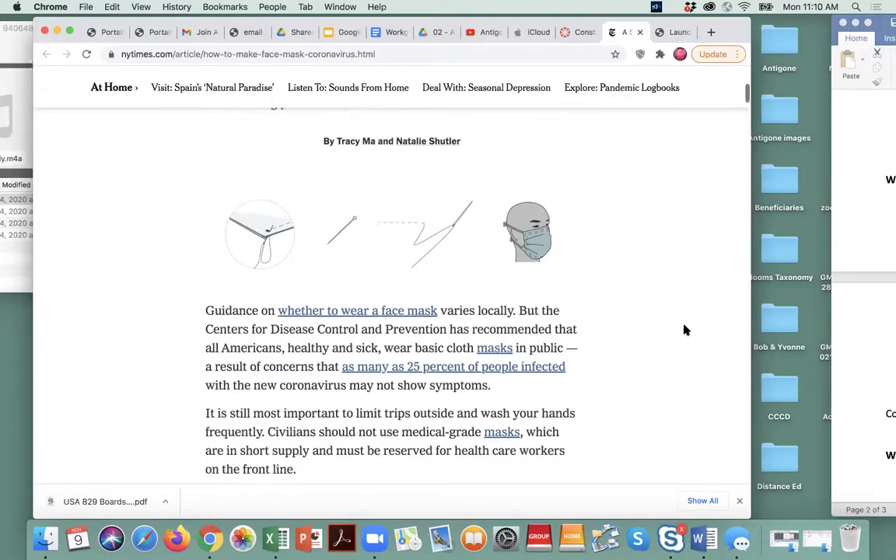
{"action": "scroll", "coordinate": [685, 330], "scroll_direction": "down", "scroll_amount": 4}
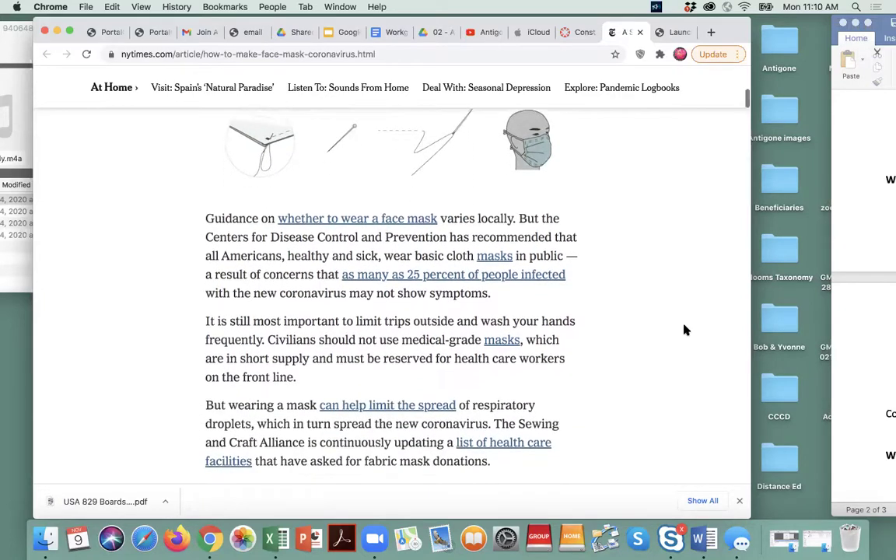
{"action": "scroll", "coordinate": [685, 330], "scroll_direction": "down", "scroll_amount": 3}
{"action": "scroll", "coordinate": [683, 328], "scroll_direction": "up", "scroll_amount": 4}
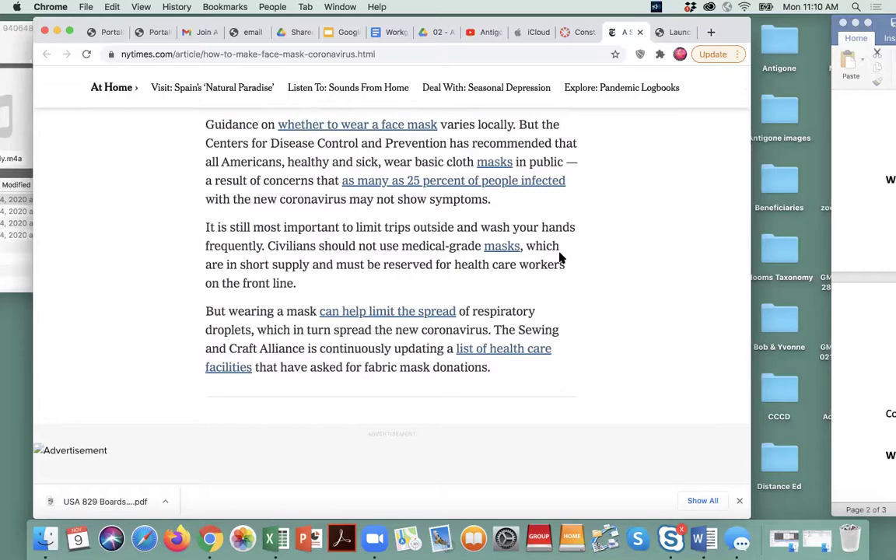
Examine the lists of tools and materials needed for the face mask pattern, including the fabric tie, shoelace and elastic options.
{"action": "scroll", "coordinate": [560, 257], "scroll_direction": "down", "scroll_amount": 5}
{"action": "scroll", "coordinate": [560, 257], "scroll_direction": "down", "scroll_amount": 5}
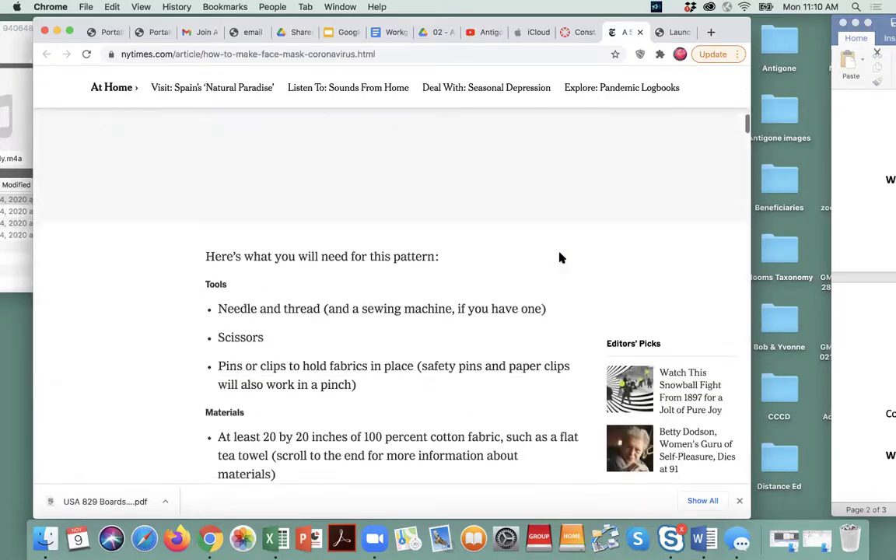
{"action": "scroll", "coordinate": [560, 258], "scroll_direction": "down", "scroll_amount": 1}
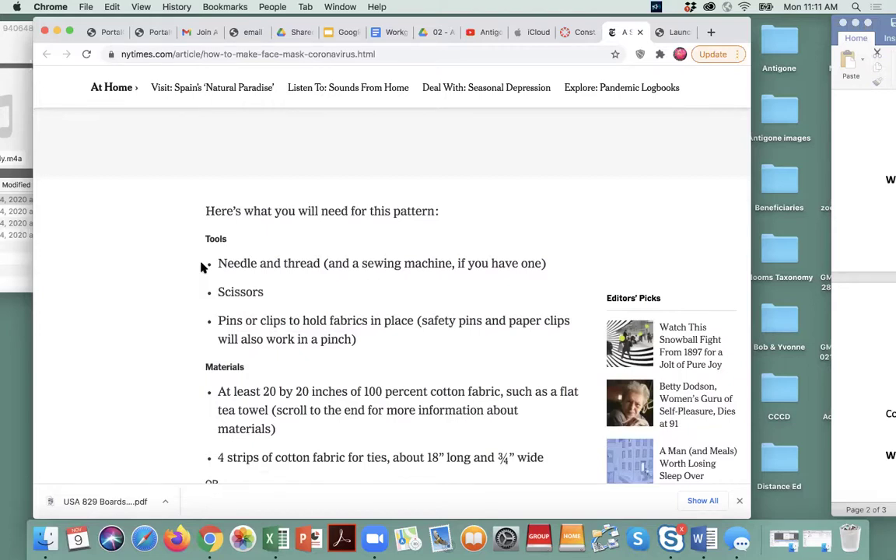
{"action": "scroll", "coordinate": [201, 266], "scroll_direction": "down", "scroll_amount": 1}
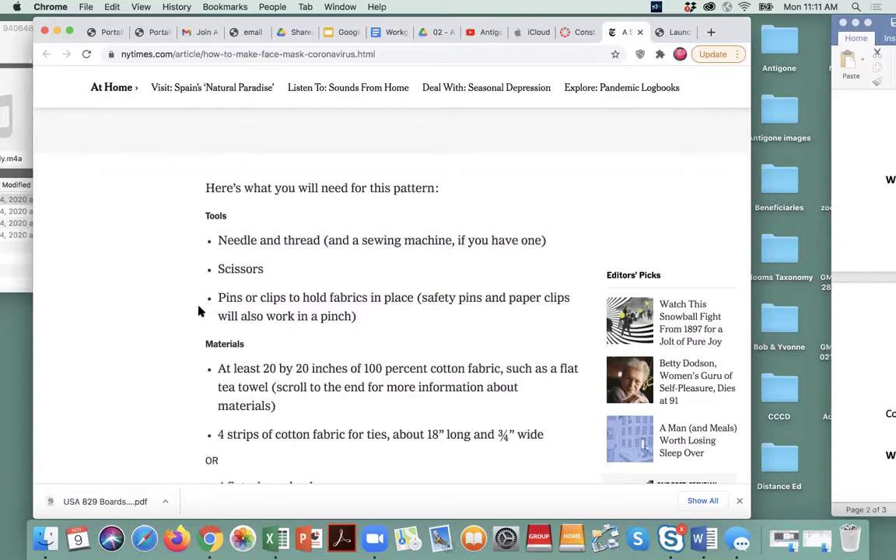
{"action": "scroll", "coordinate": [198, 311], "scroll_direction": "down", "scroll_amount": 2}
{"action": "scroll", "coordinate": [199, 311], "scroll_direction": "down", "scroll_amount": 1}
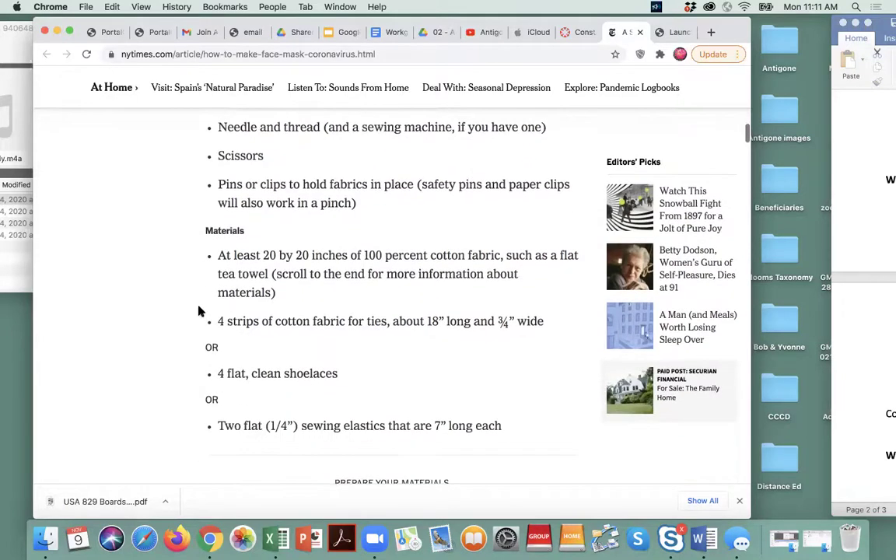
{"action": "scroll", "coordinate": [200, 310], "scroll_direction": "up", "scroll_amount": 2}
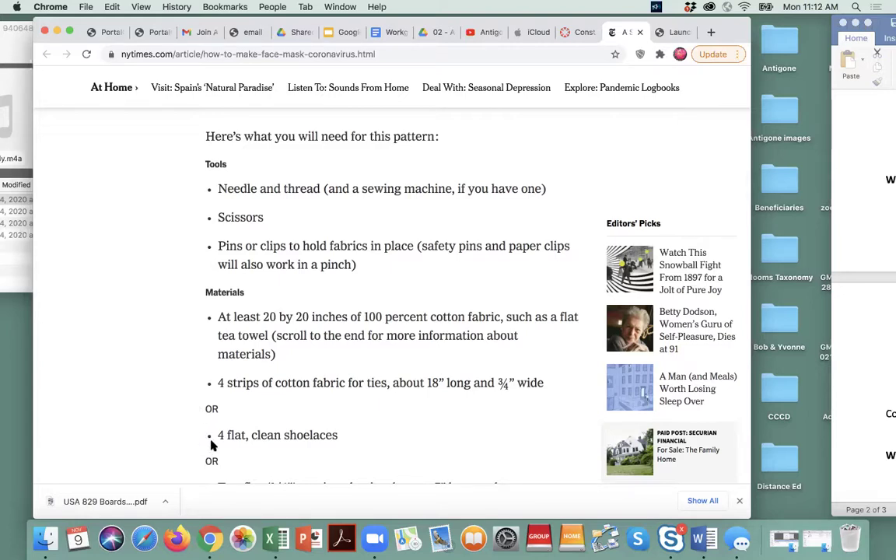
{"action": "scroll", "coordinate": [212, 445], "scroll_direction": "down", "scroll_amount": 3}
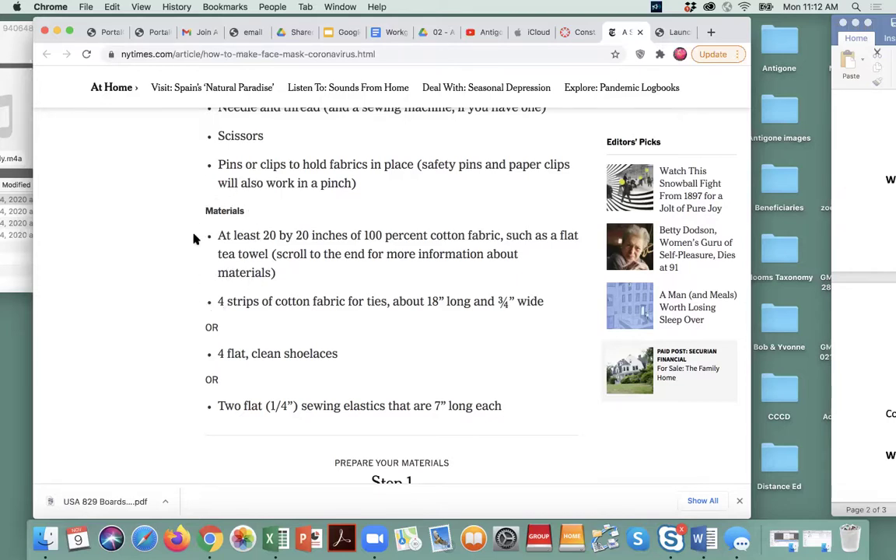
{"action": "scroll", "coordinate": [195, 239], "scroll_direction": "up", "scroll_amount": 1}
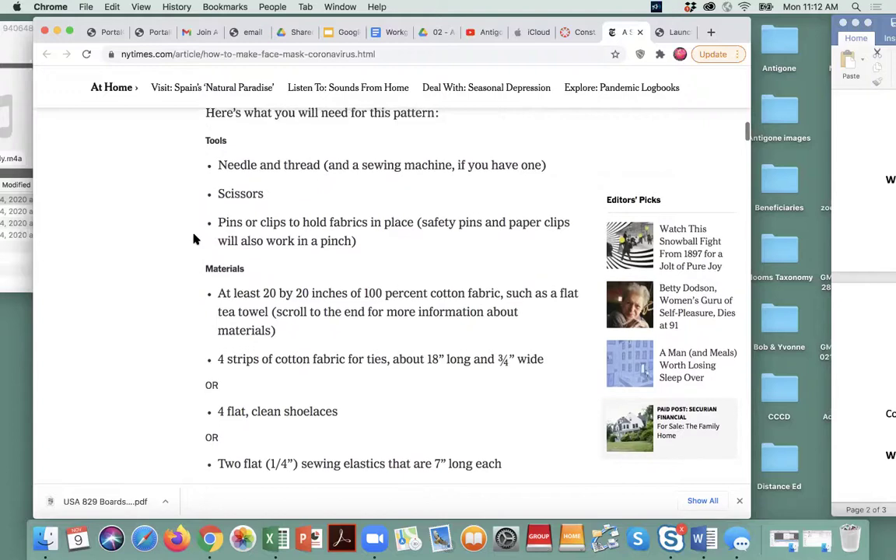
{"action": "scroll", "coordinate": [194, 240], "scroll_direction": "down", "scroll_amount": 5}
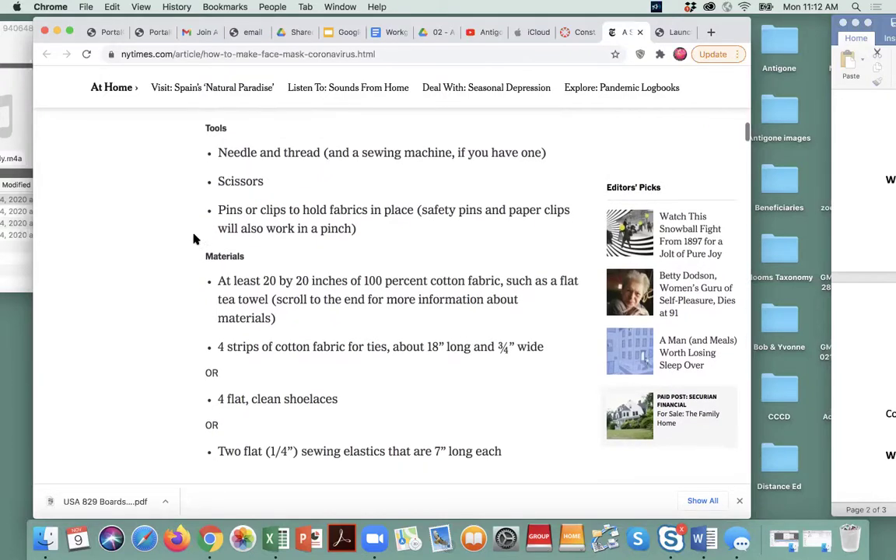
Read Steps 1 and 2 of the mask instructions, covering preparing the materials, making the fabric ties and adding them.
{"action": "scroll", "coordinate": [194, 239], "scroll_direction": "down", "scroll_amount": 8}
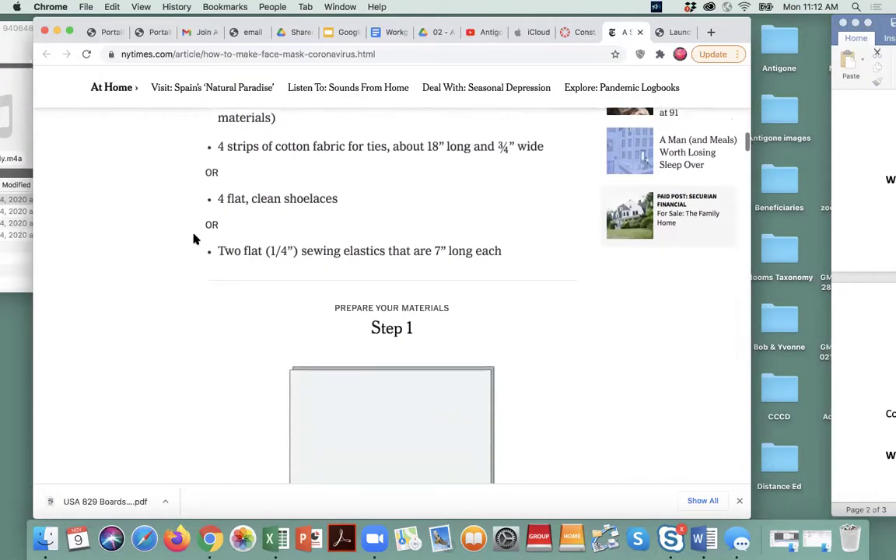
{"action": "scroll", "coordinate": [194, 239], "scroll_direction": "down", "scroll_amount": 4}
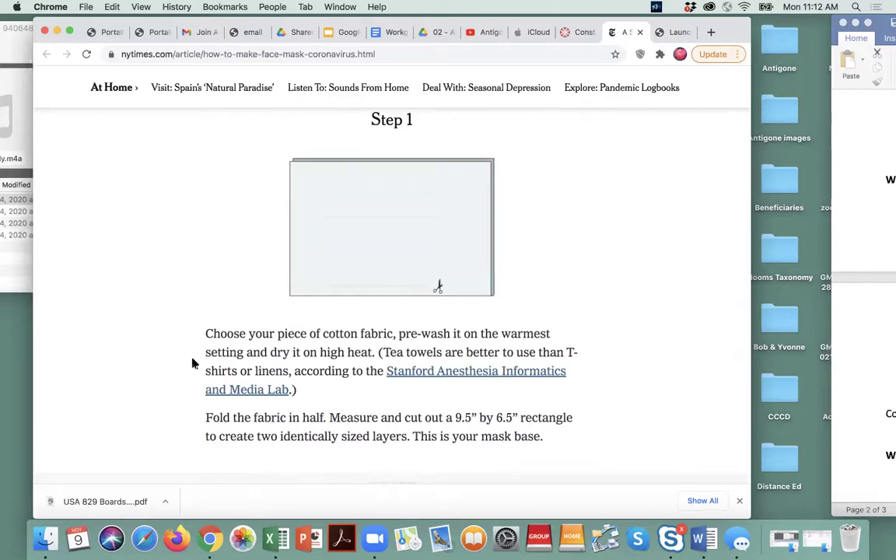
{"action": "scroll", "coordinate": [194, 363], "scroll_direction": "down", "scroll_amount": 2}
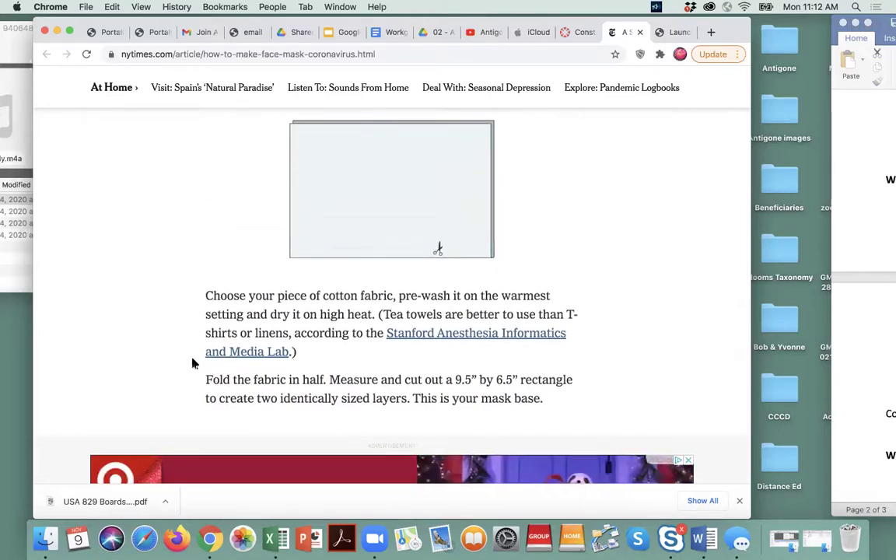
{"action": "scroll", "coordinate": [194, 363], "scroll_direction": "down", "scroll_amount": 4}
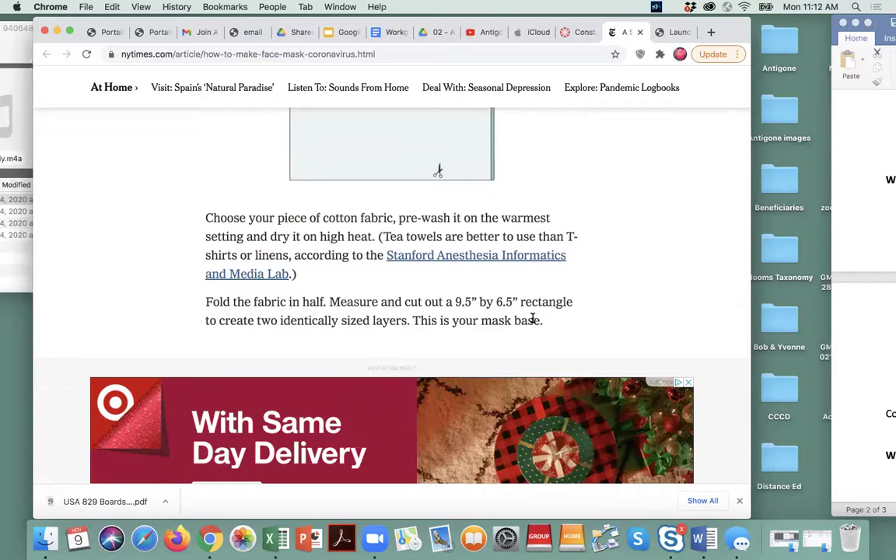
{"action": "scroll", "coordinate": [532, 320], "scroll_direction": "down", "scroll_amount": 5}
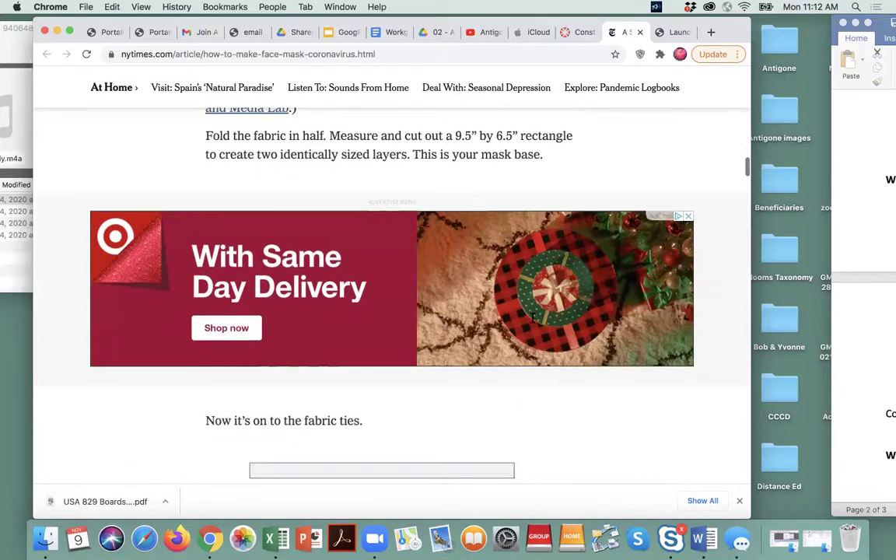
{"action": "scroll", "coordinate": [532, 321], "scroll_direction": "down", "scroll_amount": 1}
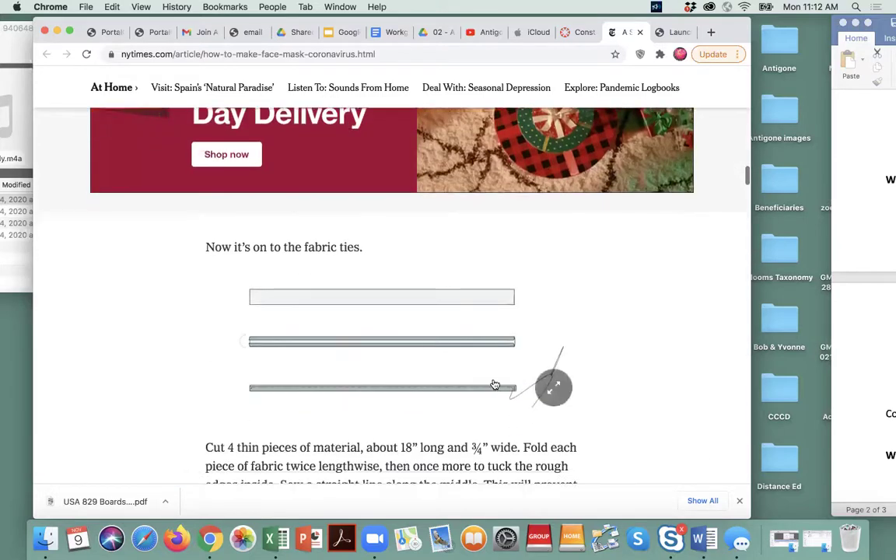
{"action": "scroll", "coordinate": [528, 382], "scroll_direction": "down", "scroll_amount": 6}
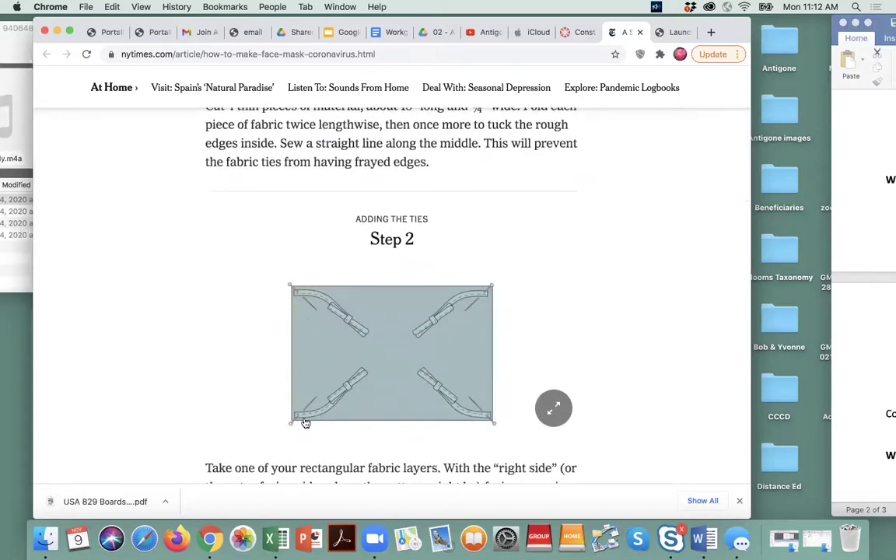
{"action": "scroll", "coordinate": [303, 427], "scroll_direction": "down", "scroll_amount": 3}
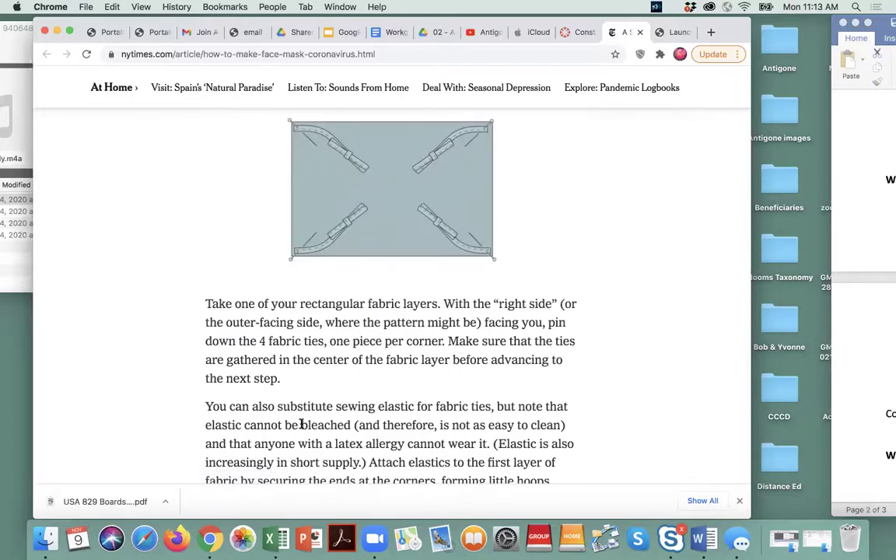
{"action": "scroll", "coordinate": [301, 425], "scroll_direction": "down", "scroll_amount": 1}
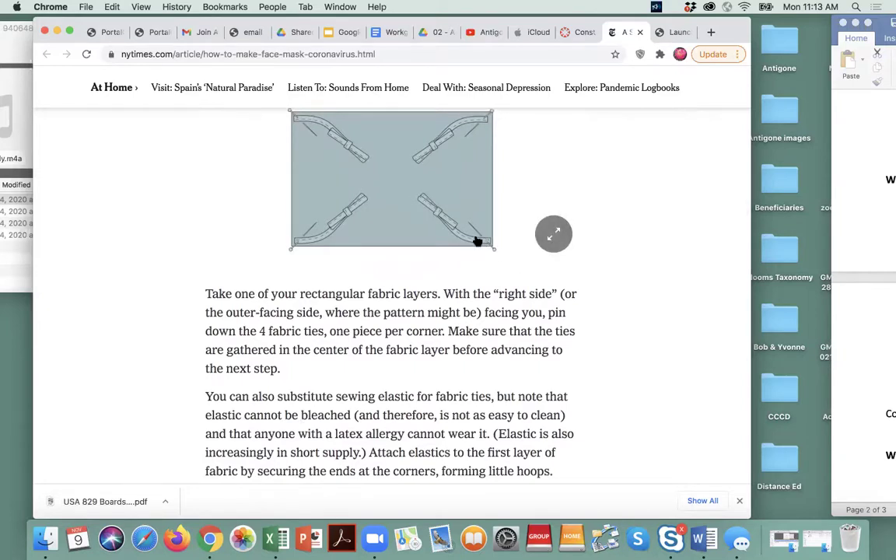
Review Steps 3 to 8 of the mask instructions, from putting it together to finishing up, through to the printable tutorial download.
{"action": "scroll", "coordinate": [477, 241], "scroll_direction": "down", "scroll_amount": 10}
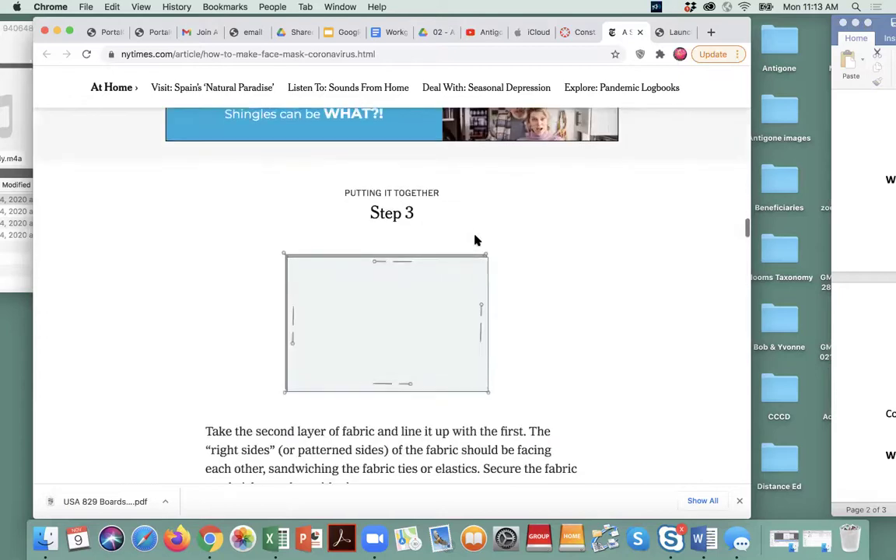
{"action": "scroll", "coordinate": [420, 310], "scroll_direction": "down", "scroll_amount": 7}
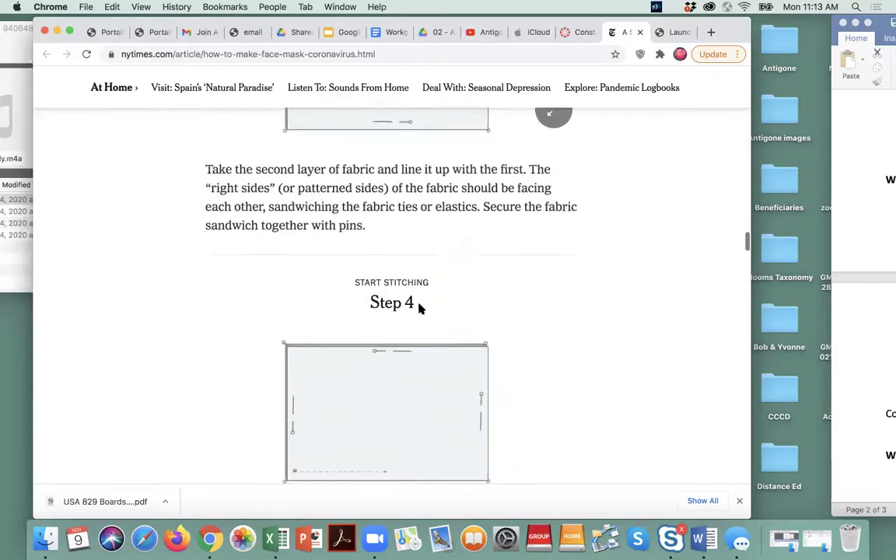
{"action": "scroll", "coordinate": [419, 309], "scroll_direction": "down", "scroll_amount": 3}
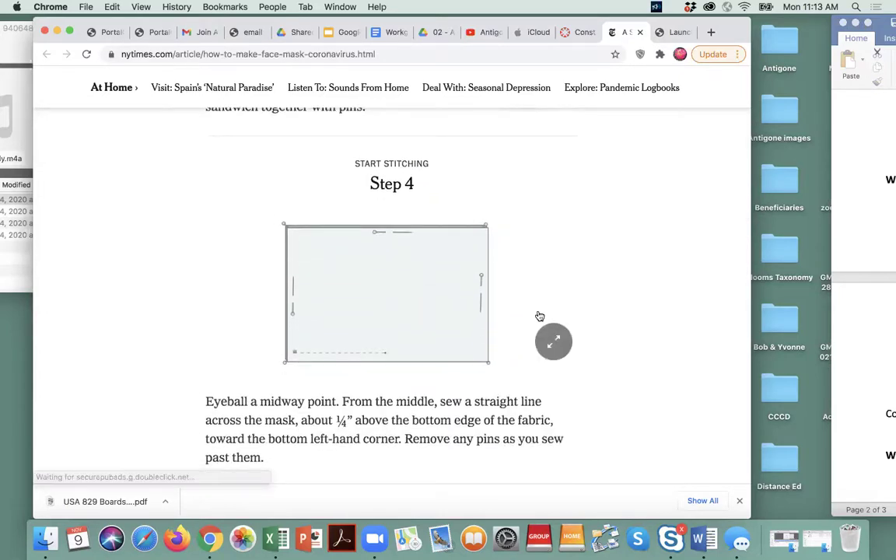
{"action": "scroll", "coordinate": [540, 315], "scroll_direction": "down", "scroll_amount": 16}
{"action": "scroll", "coordinate": [532, 312], "scroll_direction": "down", "scroll_amount": 16}
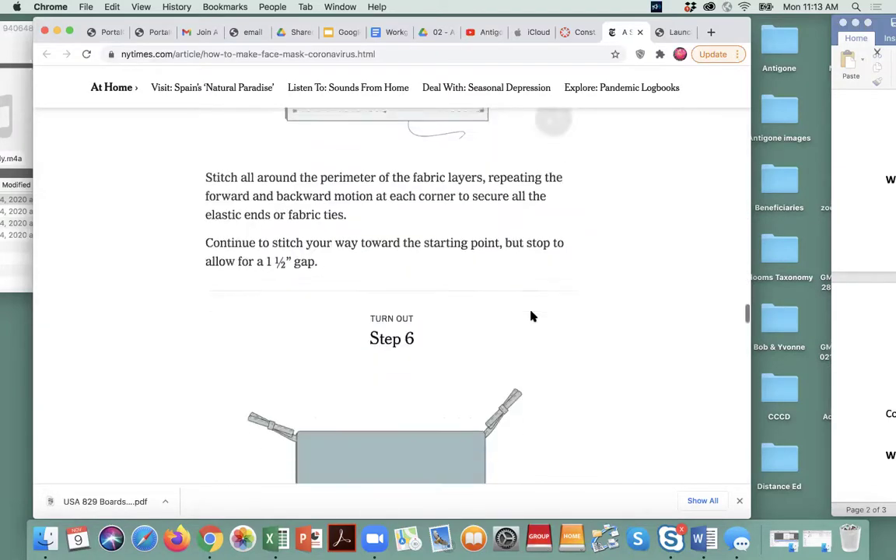
{"action": "scroll", "coordinate": [531, 315], "scroll_direction": "down", "scroll_amount": 4}
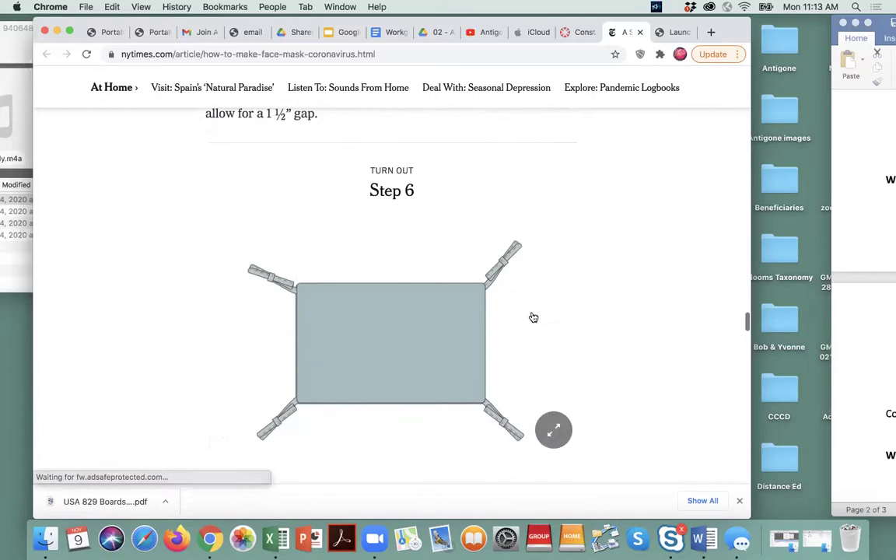
{"action": "scroll", "coordinate": [533, 318], "scroll_direction": "down", "scroll_amount": 11}
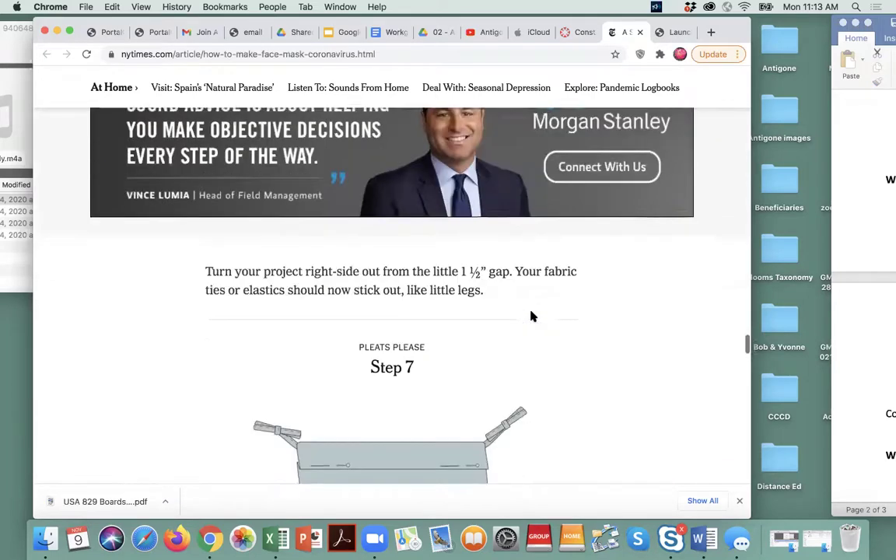
{"action": "scroll", "coordinate": [531, 315], "scroll_direction": "down", "scroll_amount": 3}
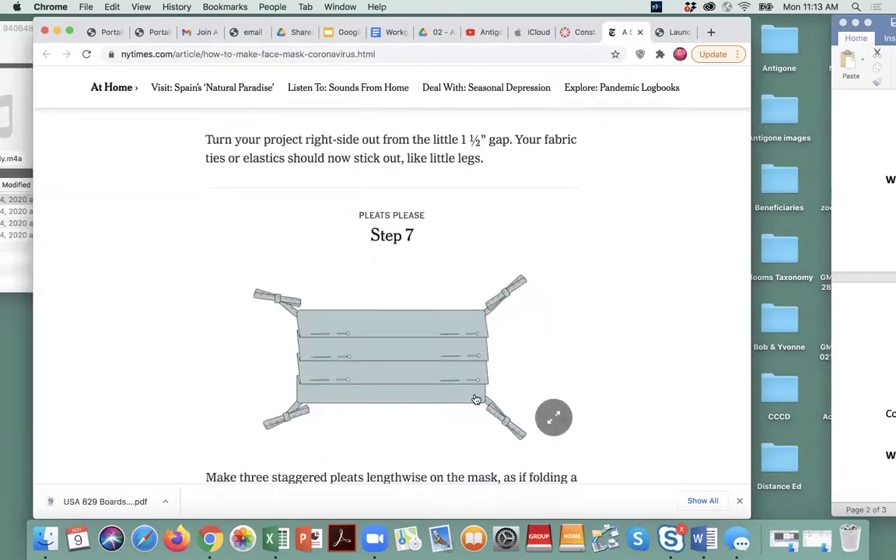
{"action": "scroll", "coordinate": [476, 399], "scroll_direction": "down", "scroll_amount": 5}
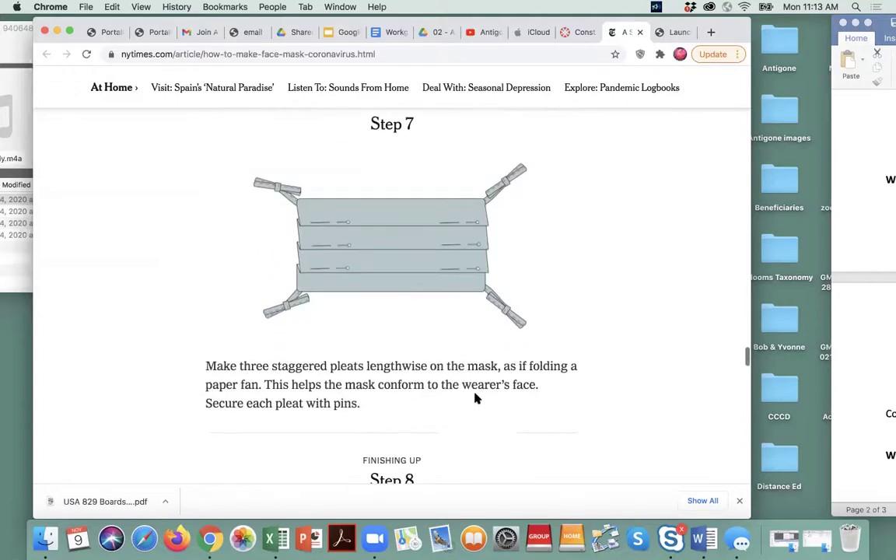
{"action": "scroll", "coordinate": [476, 399], "scroll_direction": "down", "scroll_amount": 4}
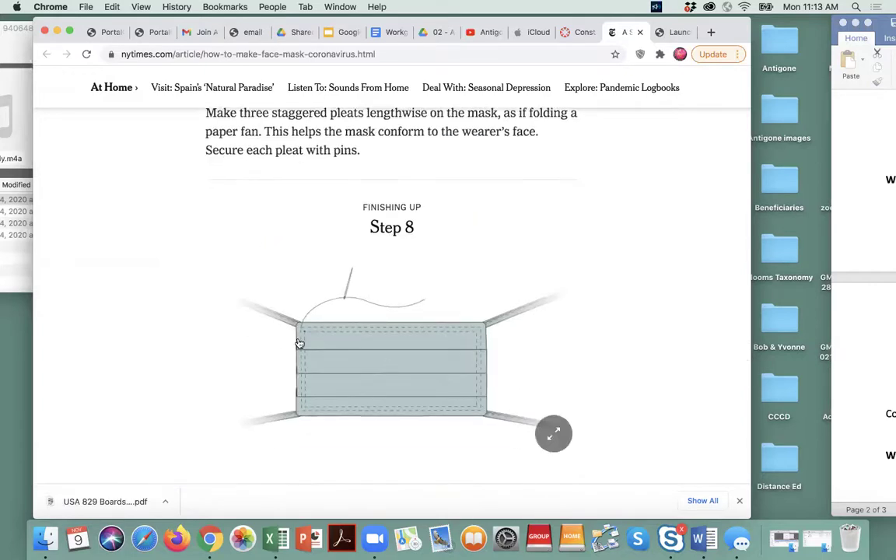
{"action": "scroll", "coordinate": [456, 417], "scroll_direction": "down", "scroll_amount": 15}
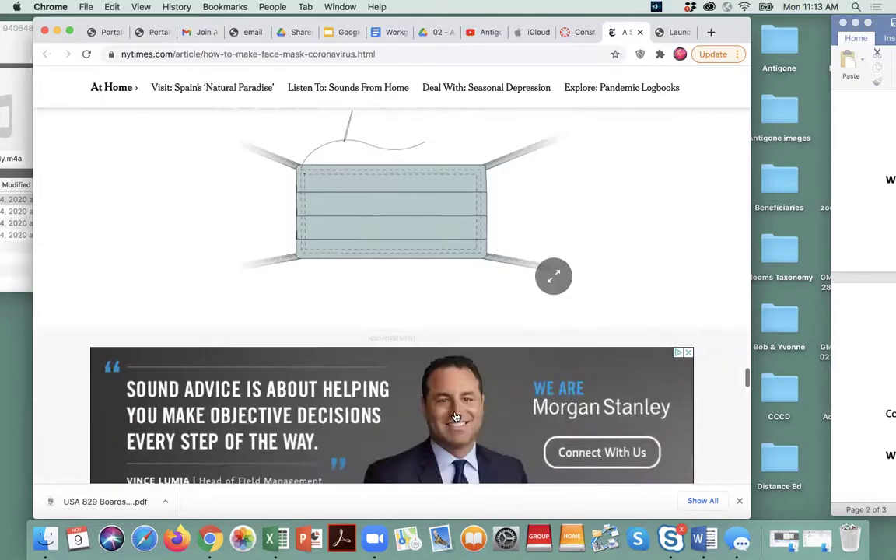
{"action": "scroll", "coordinate": [456, 417], "scroll_direction": "down", "scroll_amount": 5}
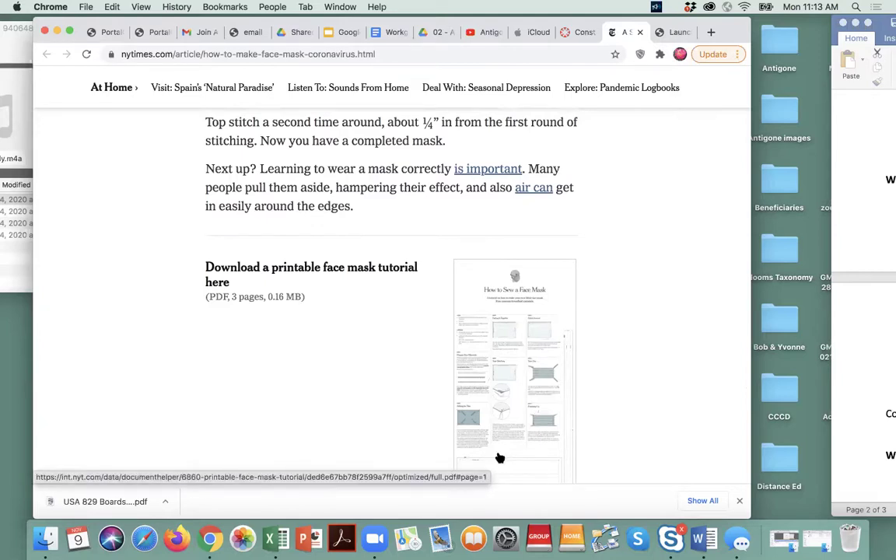
{"action": "scroll", "coordinate": [500, 458], "scroll_direction": "down", "scroll_amount": 3}
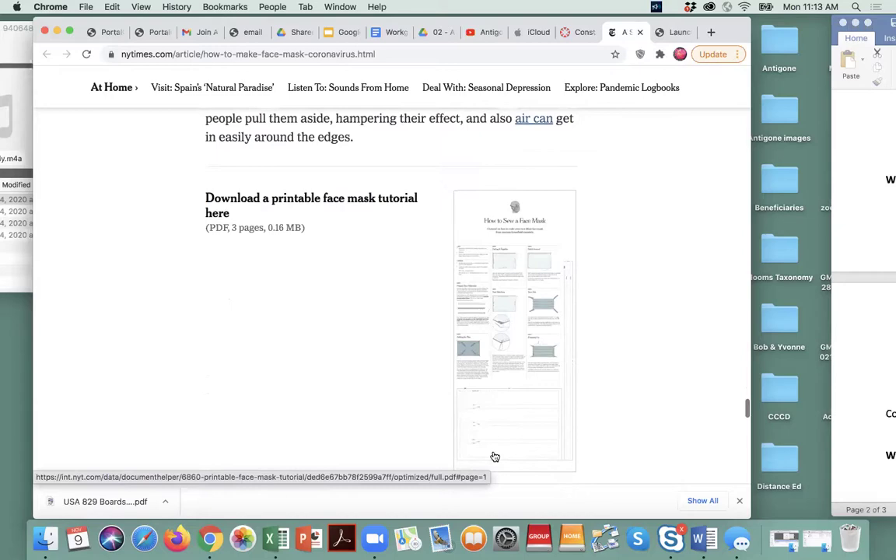
Look back over the article's final top-stitching instructions, printable tutorial download and Step 6 turn-out illustration.
{"action": "scroll", "coordinate": [214, 308], "scroll_direction": "down", "scroll_amount": 10}
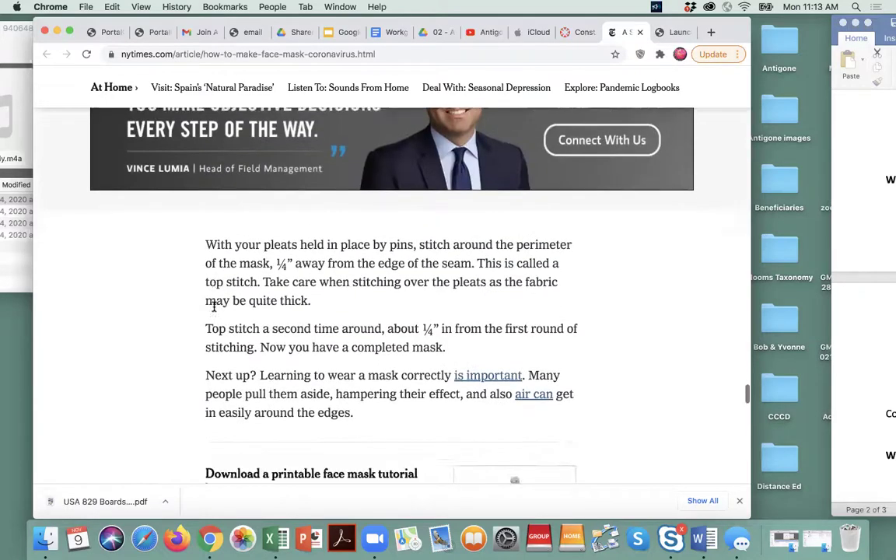
{"action": "scroll", "coordinate": [214, 308], "scroll_direction": "up", "scroll_amount": 15}
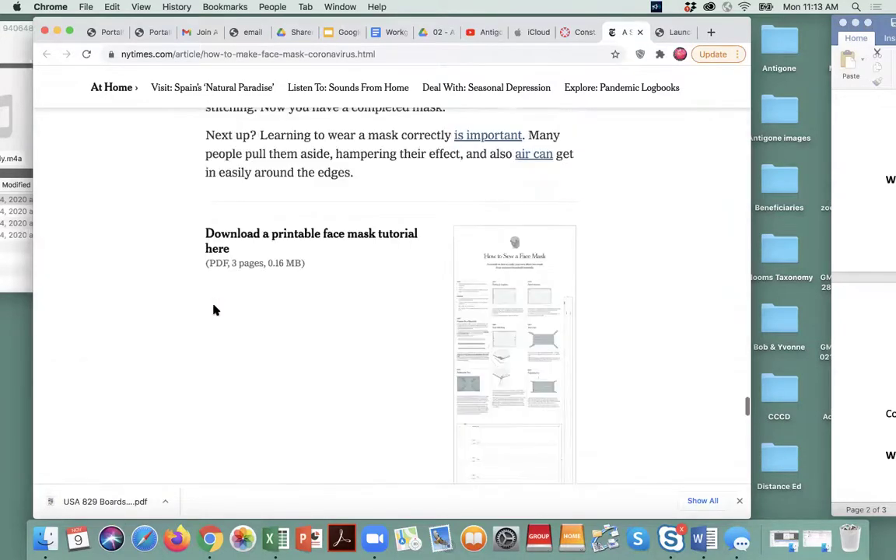
{"action": "scroll", "coordinate": [215, 308], "scroll_direction": "up", "scroll_amount": 5}
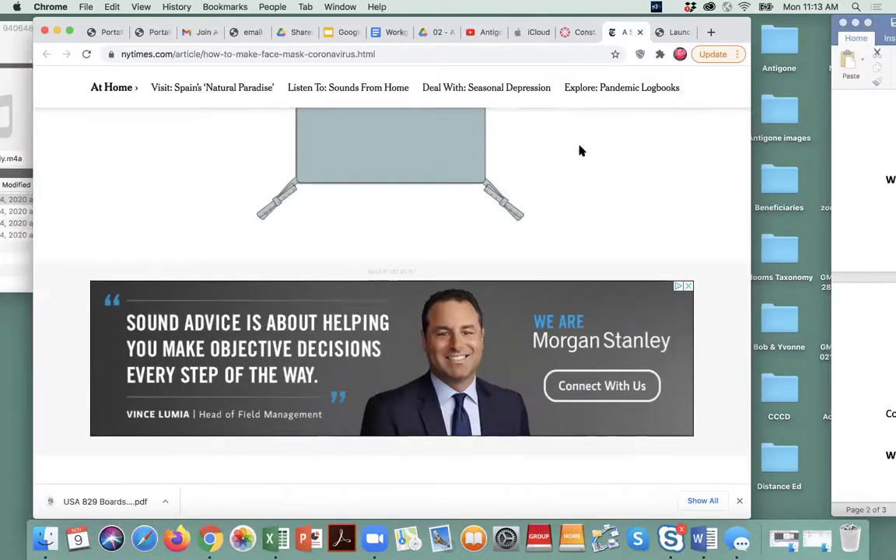
{"action": "scroll", "coordinate": [580, 150], "scroll_direction": "up", "scroll_amount": 4}
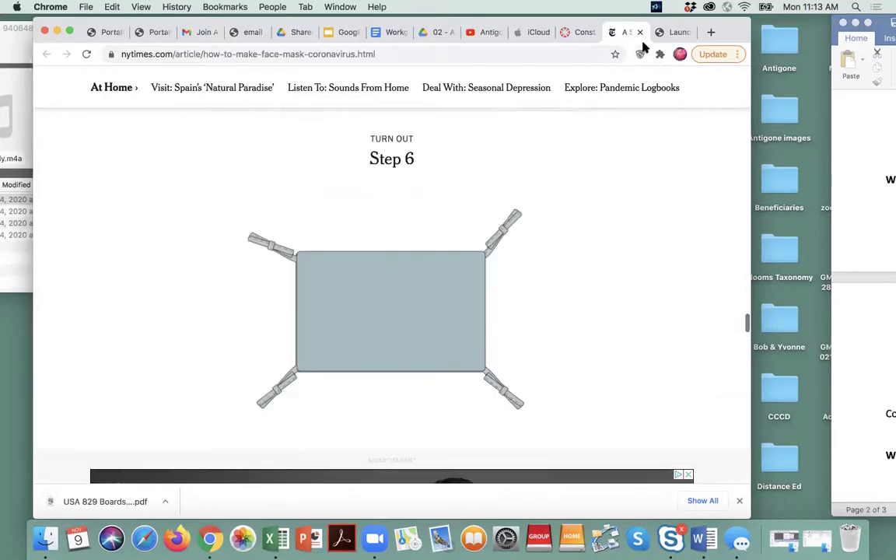
Return to the Canvas face mask assignment and expand the embedded preview of its YouTube mask-making video.
{"action": "left_click", "coordinate": [580, 35]}
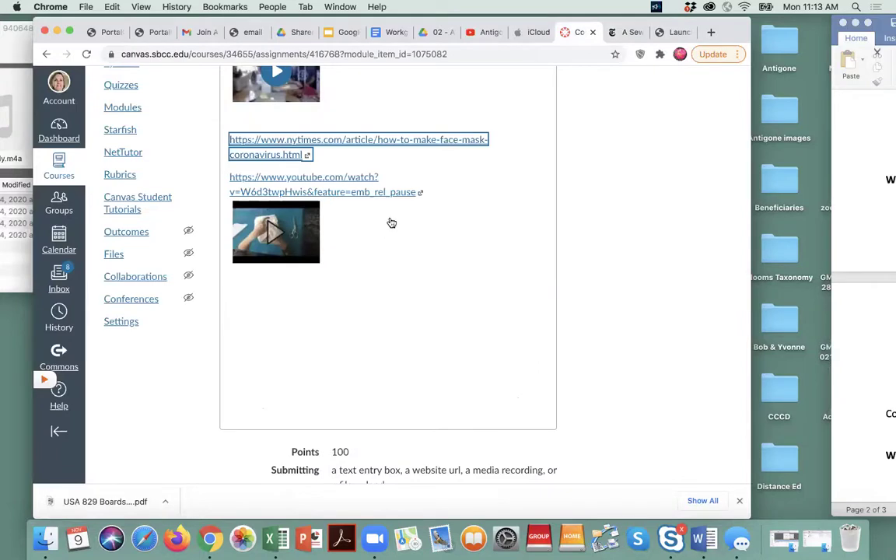
{"action": "scroll", "coordinate": [391, 224], "scroll_direction": "up", "scroll_amount": 3}
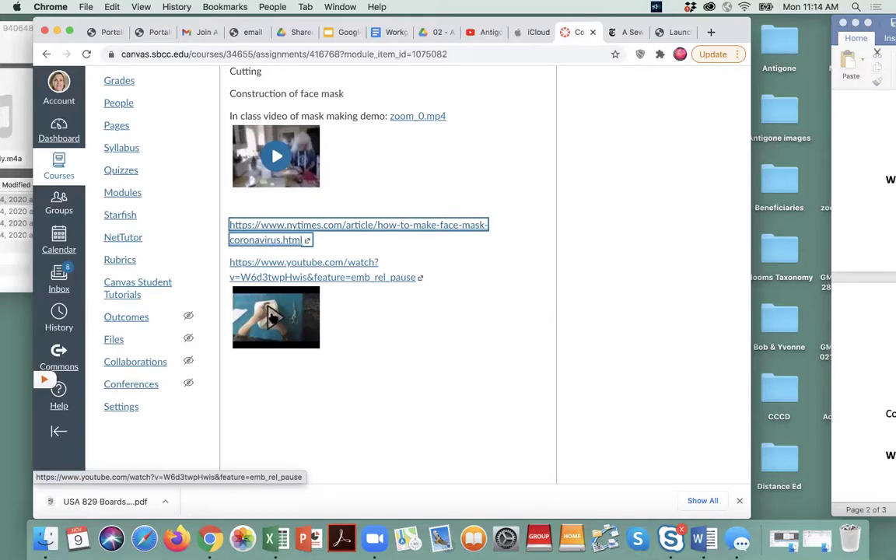
{"action": "left_click", "coordinate": [274, 304]}
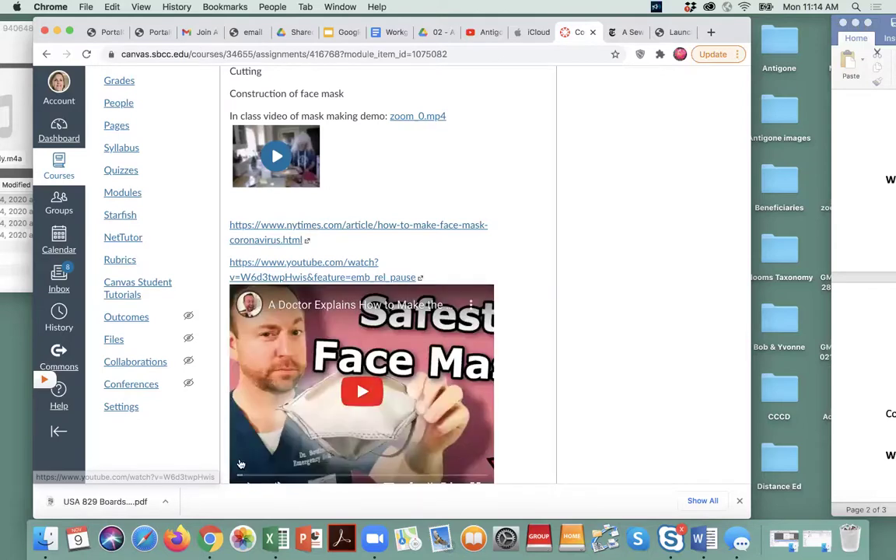
{"action": "scroll", "coordinate": [318, 322], "scroll_direction": "down", "scroll_amount": 2}
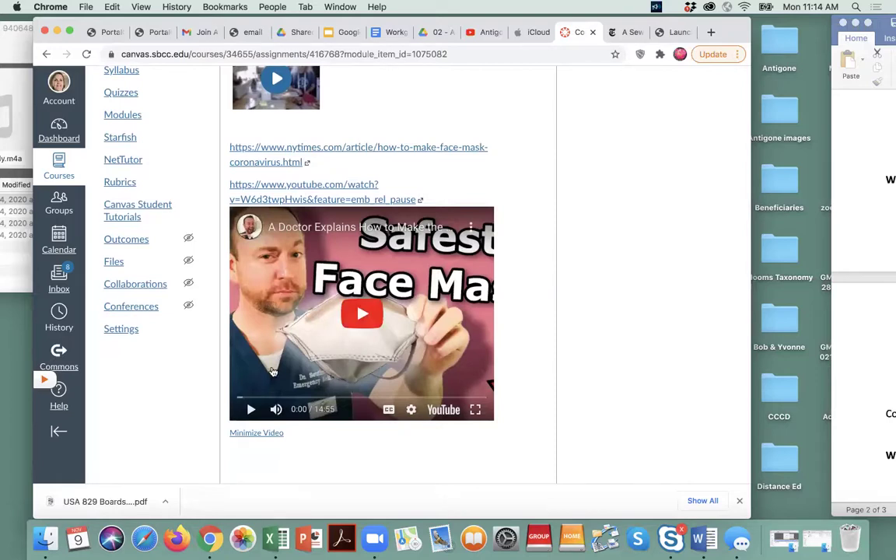
Open the Construction Execution Project/Face Mask assignment for editing, keep it assigned to Everyone only, and save and publish it.
{"action": "scroll", "coordinate": [272, 372], "scroll_direction": "up", "scroll_amount": 4}
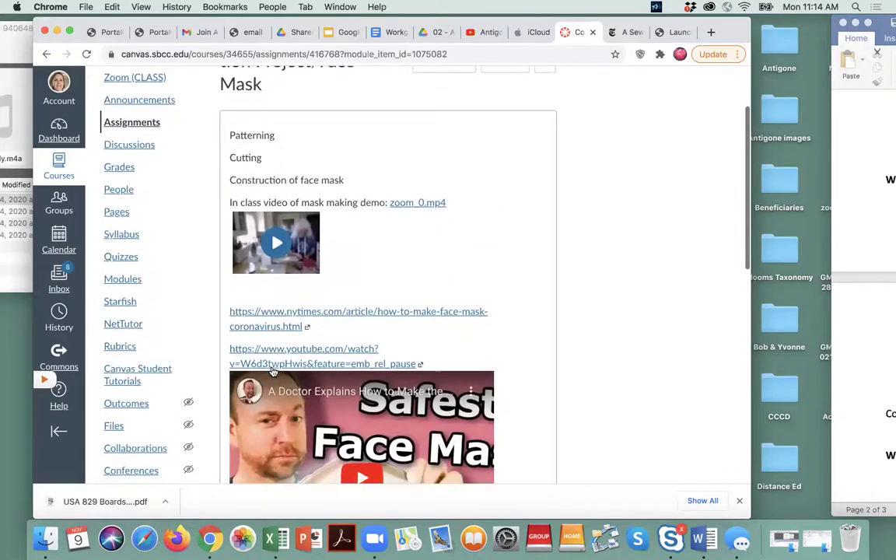
{"action": "scroll", "coordinate": [272, 372], "scroll_direction": "up", "scroll_amount": 2}
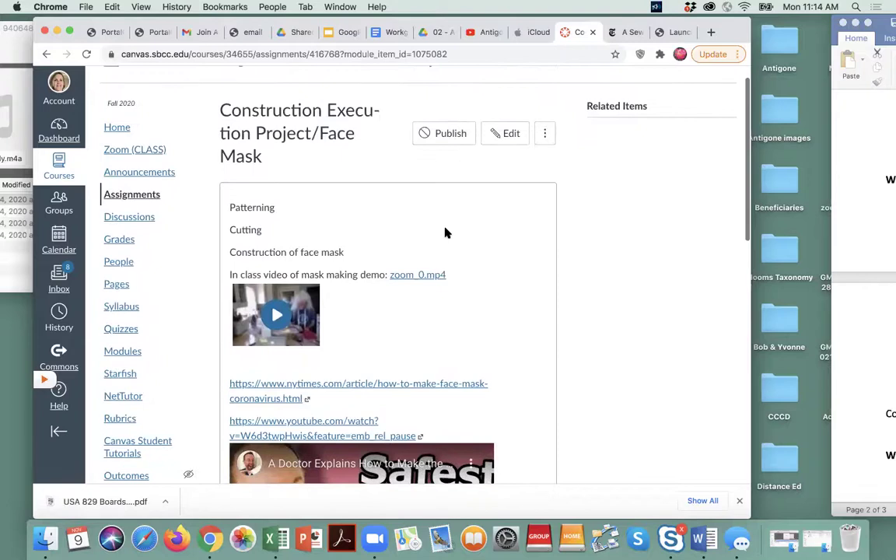
{"action": "scroll", "coordinate": [466, 221], "scroll_direction": "up", "scroll_amount": 1}
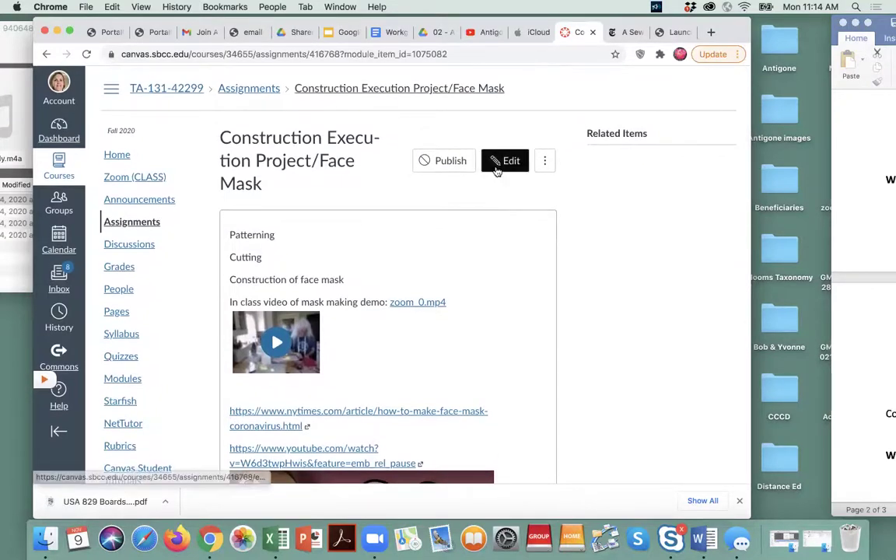
{"action": "left_click", "coordinate": [504, 165]}
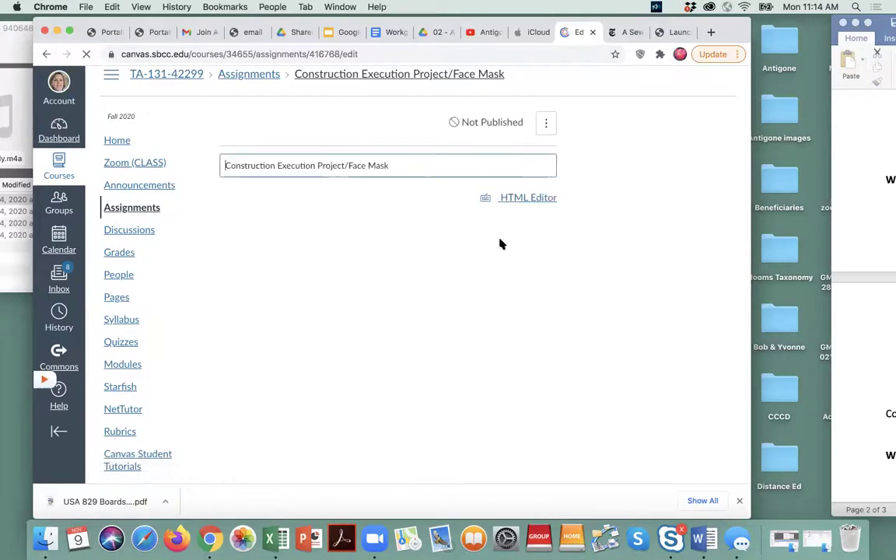
{"action": "scroll", "coordinate": [501, 244], "scroll_direction": "down", "scroll_amount": 10}
{"action": "scroll", "coordinate": [501, 244], "scroll_direction": "down", "scroll_amount": 10}
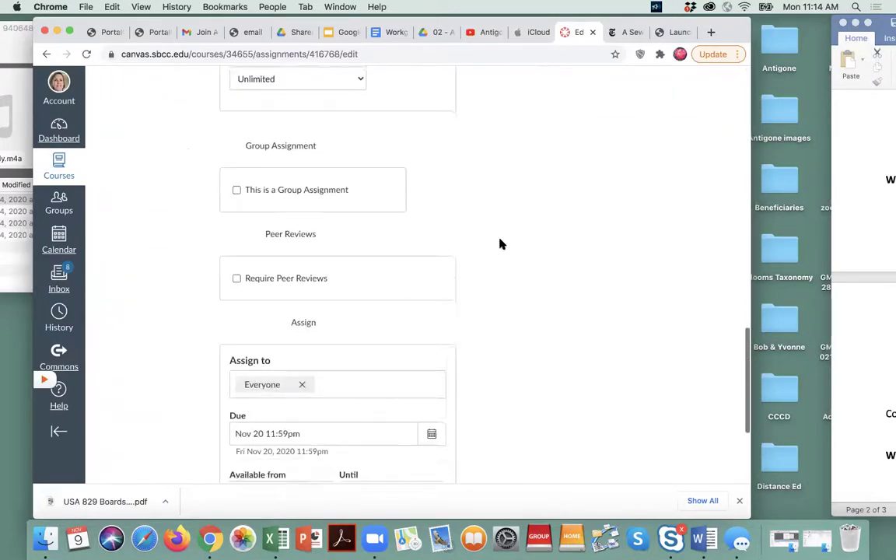
{"action": "scroll", "coordinate": [501, 244], "scroll_direction": "down", "scroll_amount": 3}
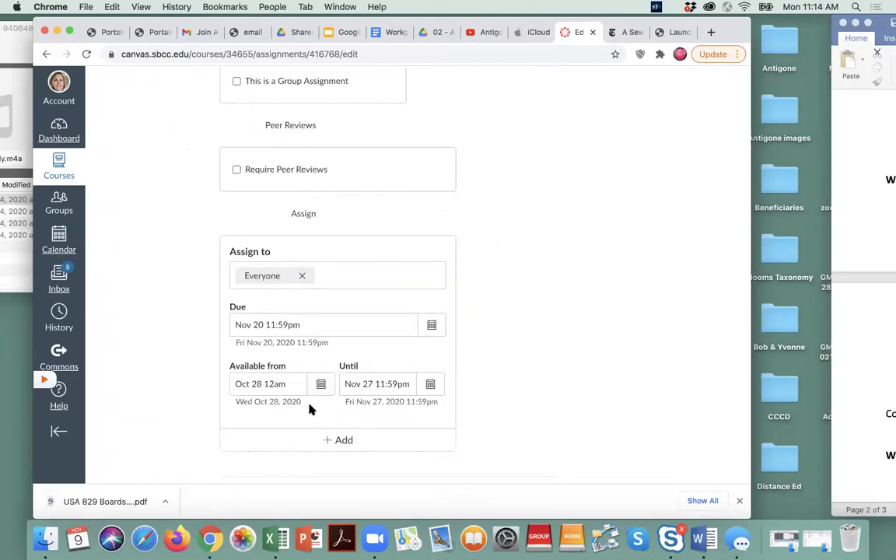
{"action": "left_click", "coordinate": [340, 441]}
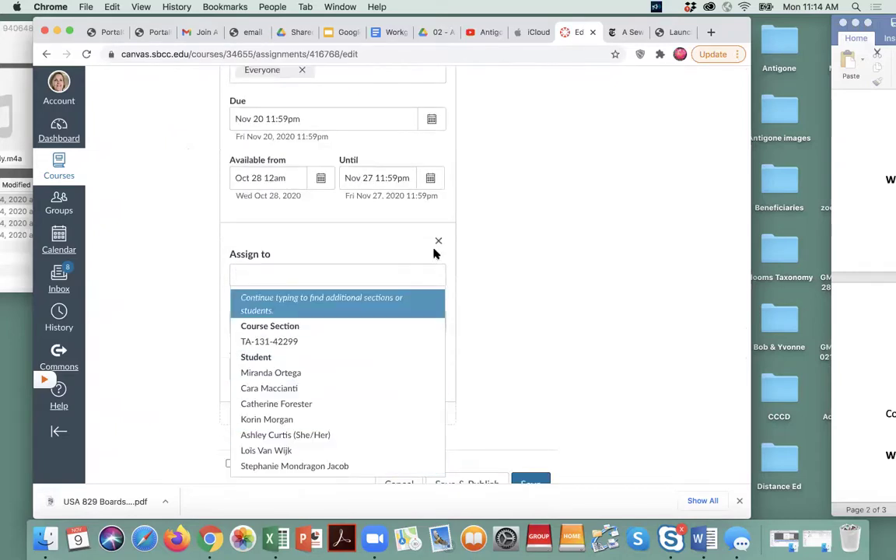
{"action": "left_click", "coordinate": [436, 244]}
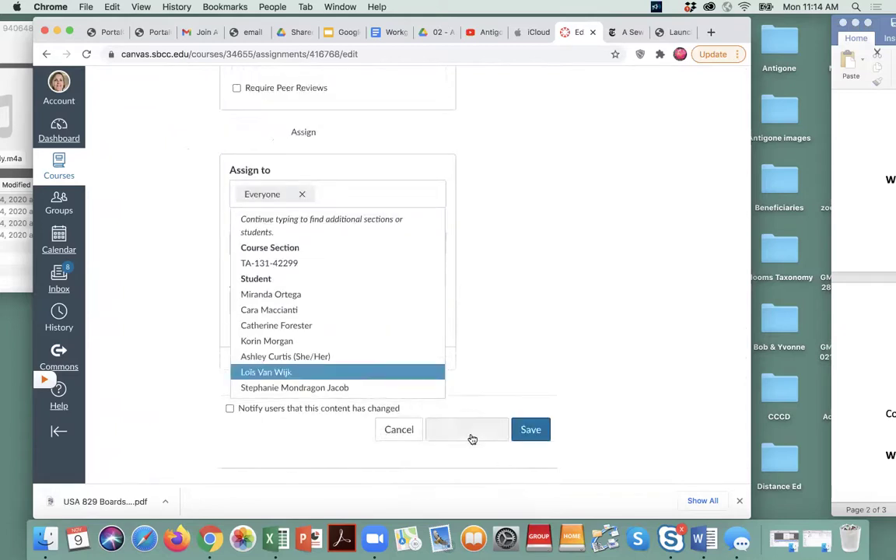
{"action": "left_click", "coordinate": [471, 438]}
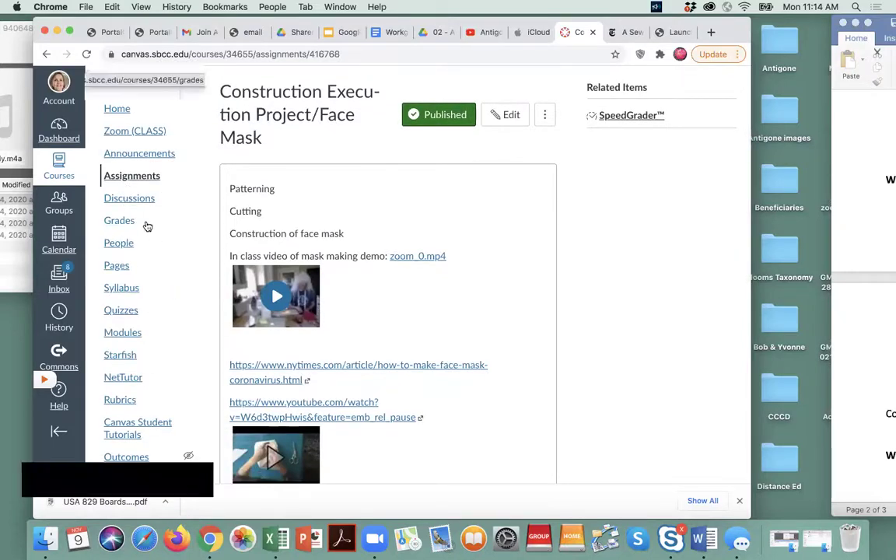
Open the course modules and locate the Construction Execution Project/Face Mask assignment in the Week 13 module.
{"action": "left_click", "coordinate": [133, 333]}
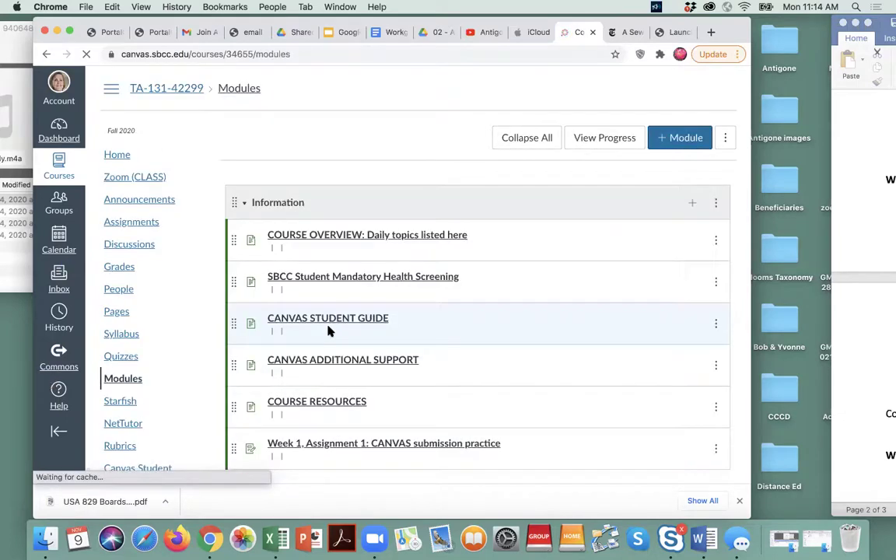
{"action": "scroll", "coordinate": [328, 330], "scroll_direction": "down", "scroll_amount": 20}
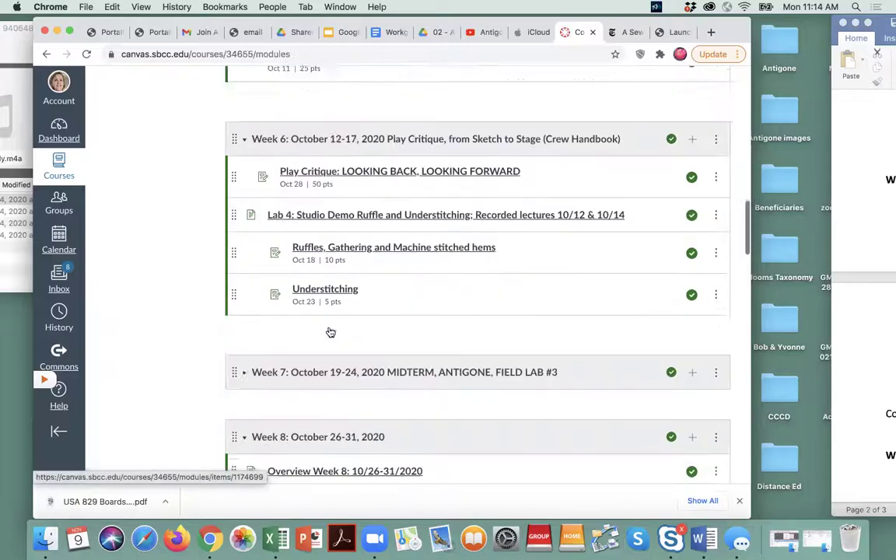
{"action": "scroll", "coordinate": [330, 333], "scroll_direction": "down", "scroll_amount": 20}
{"action": "scroll", "coordinate": [327, 331], "scroll_direction": "down", "scroll_amount": 6}
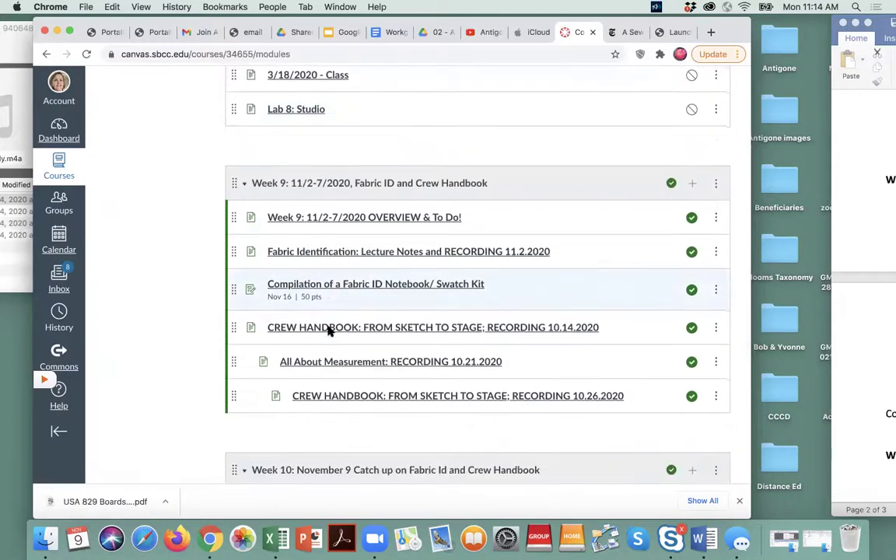
{"action": "scroll", "coordinate": [328, 331], "scroll_direction": "down", "scroll_amount": 8}
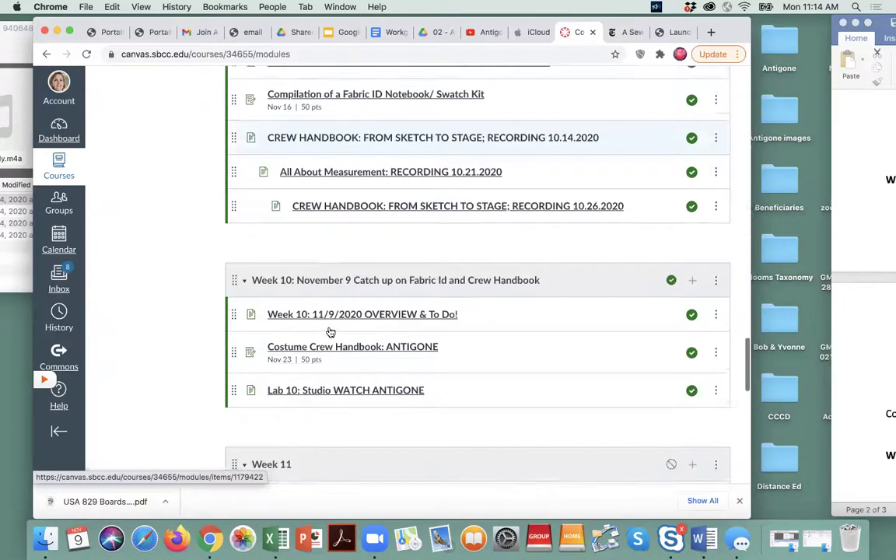
{"action": "scroll", "coordinate": [328, 331], "scroll_direction": "down", "scroll_amount": 6}
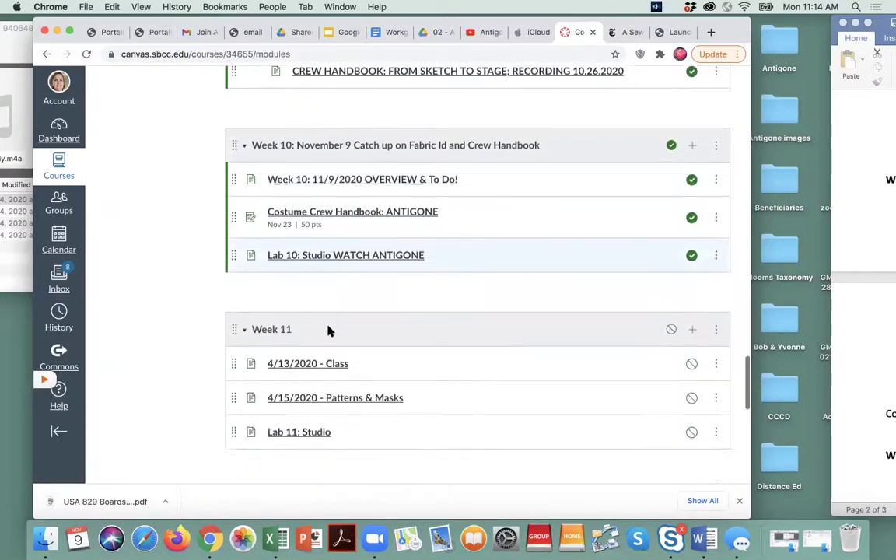
{"action": "scroll", "coordinate": [328, 331], "scroll_direction": "down", "scroll_amount": 10}
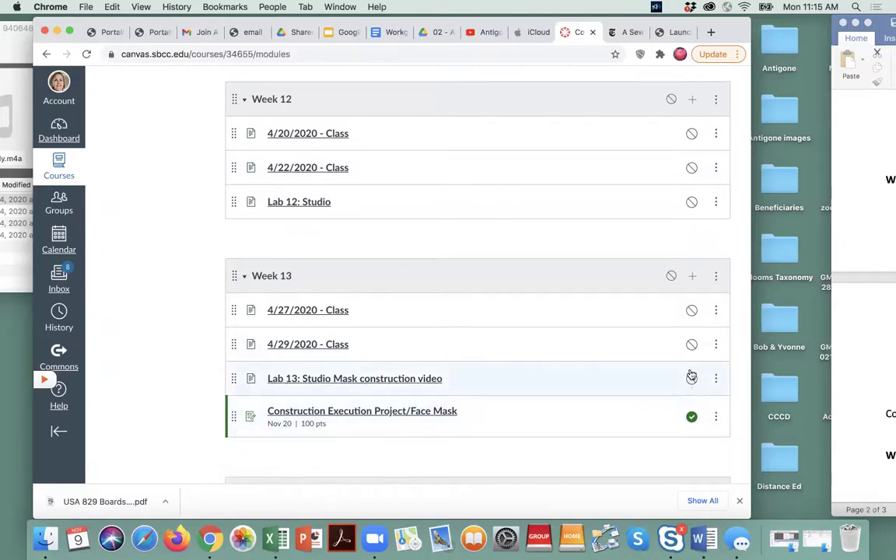
Move the Construction Execution Project/Face Mask assignment from Week 13 to the first position in Week 11.
{"action": "scroll", "coordinate": [691, 376], "scroll_direction": "up", "scroll_amount": 8}
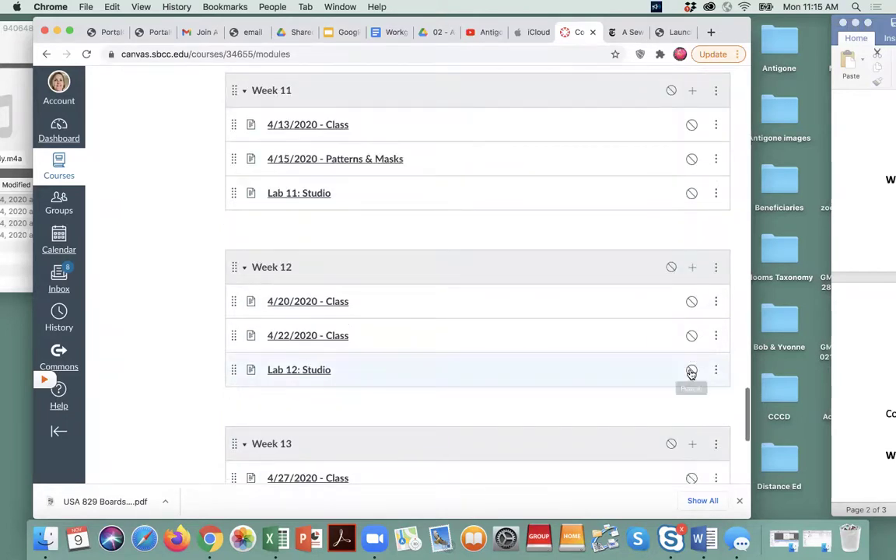
{"action": "scroll", "coordinate": [691, 375], "scroll_direction": "down", "scroll_amount": 3}
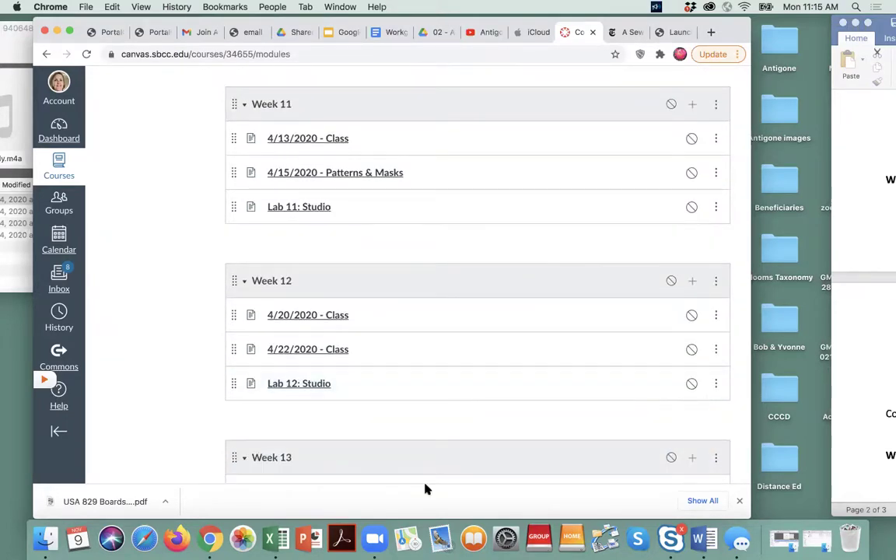
{"action": "scroll", "coordinate": [392, 419], "scroll_direction": "down", "scroll_amount": 3}
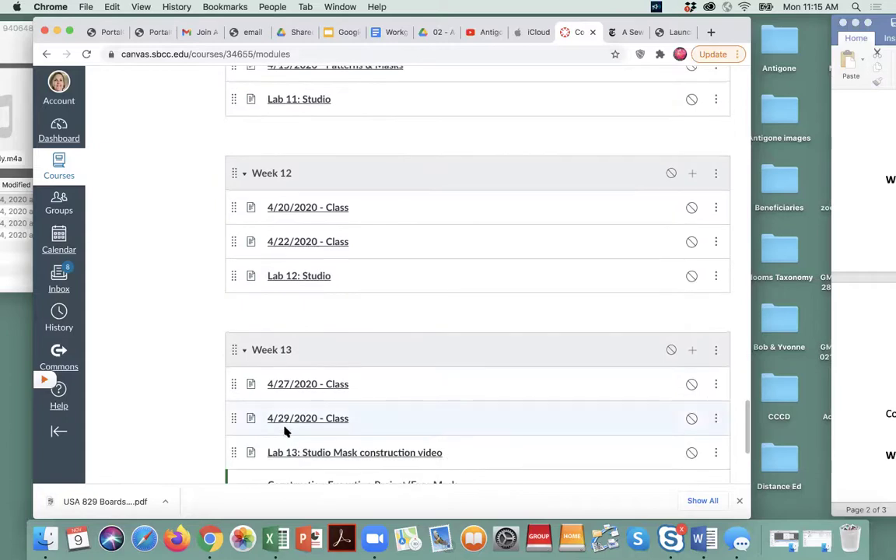
{"action": "scroll", "coordinate": [283, 432], "scroll_direction": "down", "scroll_amount": 2}
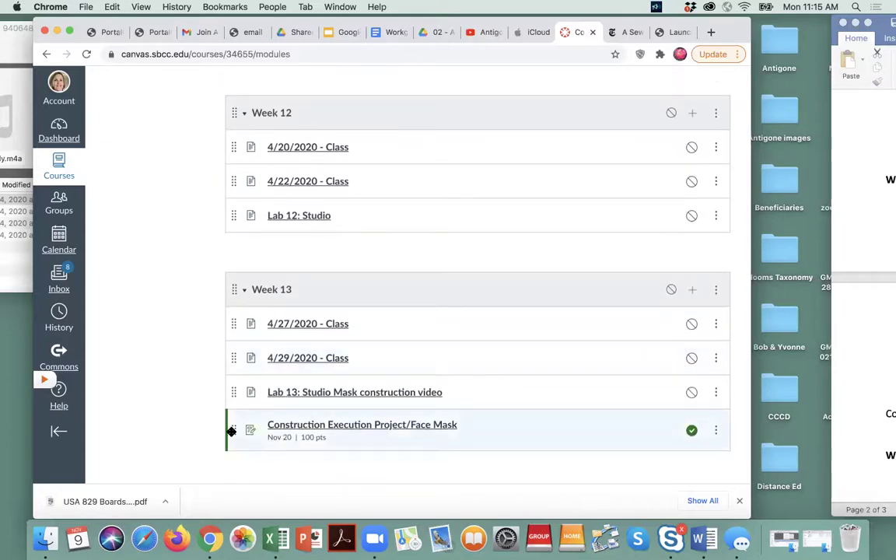
{"action": "left_click_drag", "start_coordinate": [234, 430], "coordinate": [249, 162]}
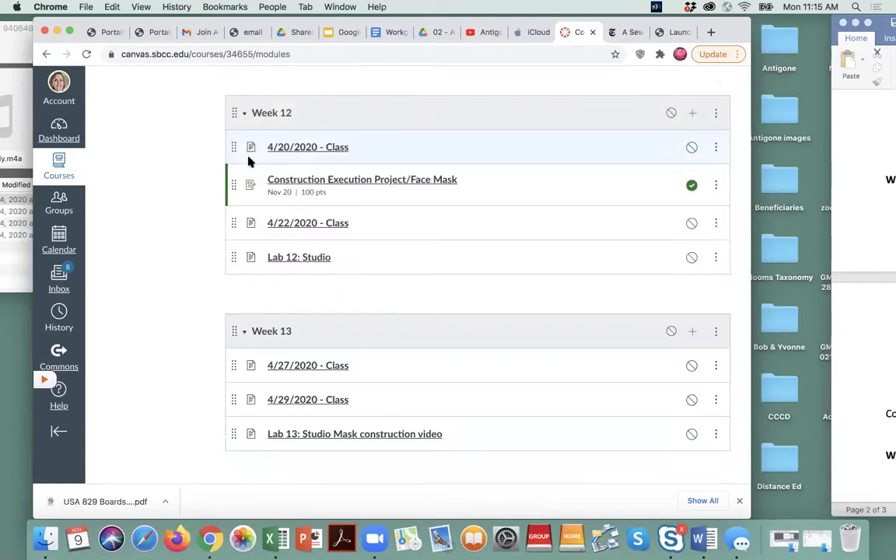
{"action": "scroll", "coordinate": [249, 163], "scroll_direction": "up", "scroll_amount": 3}
{"action": "scroll", "coordinate": [248, 162], "scroll_direction": "up", "scroll_amount": 4}
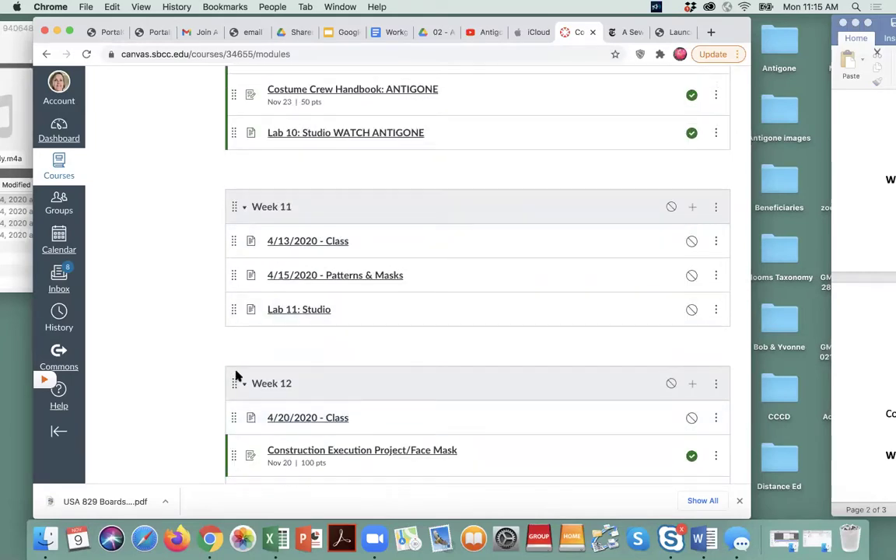
{"action": "left_click_drag", "start_coordinate": [234, 456], "coordinate": [246, 244]}
Move Lab 13: Studio Mask construction video from Week 13 to Week 11, directly below the face mask assignment, and publish it.
{"action": "scroll", "coordinate": [319, 398], "scroll_direction": "down", "scroll_amount": 10}
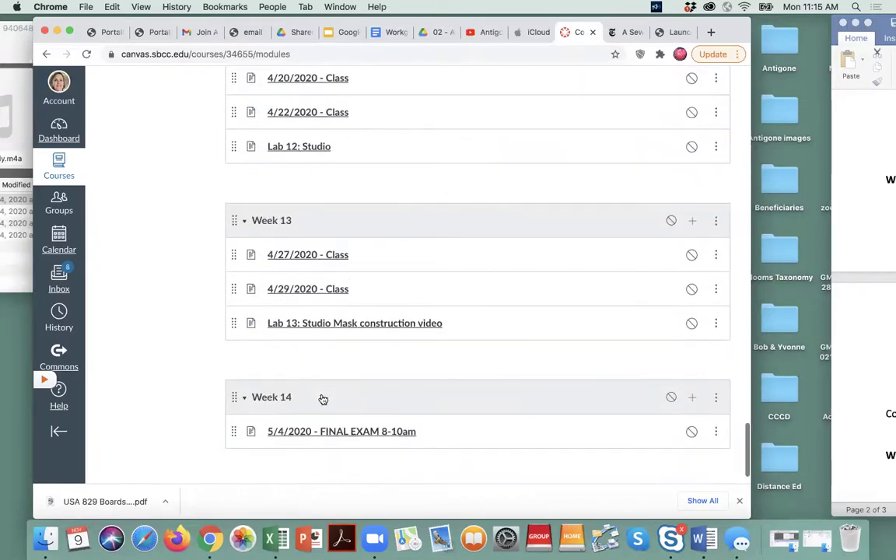
{"action": "left_click_drag", "start_coordinate": [234, 325], "coordinate": [236, 238]}
{"action": "scroll", "coordinate": [236, 240], "scroll_direction": "up", "scroll_amount": 3}
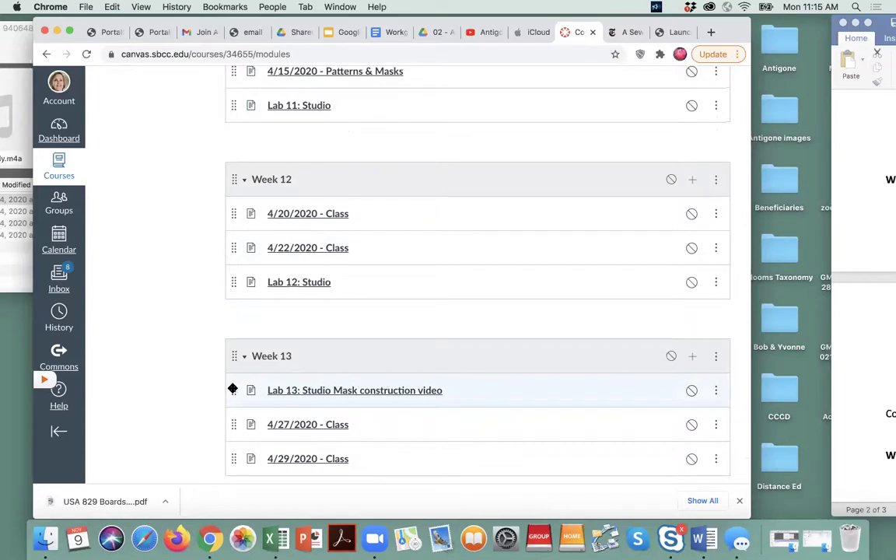
{"action": "left_click_drag", "start_coordinate": [232, 394], "coordinate": [232, 161]}
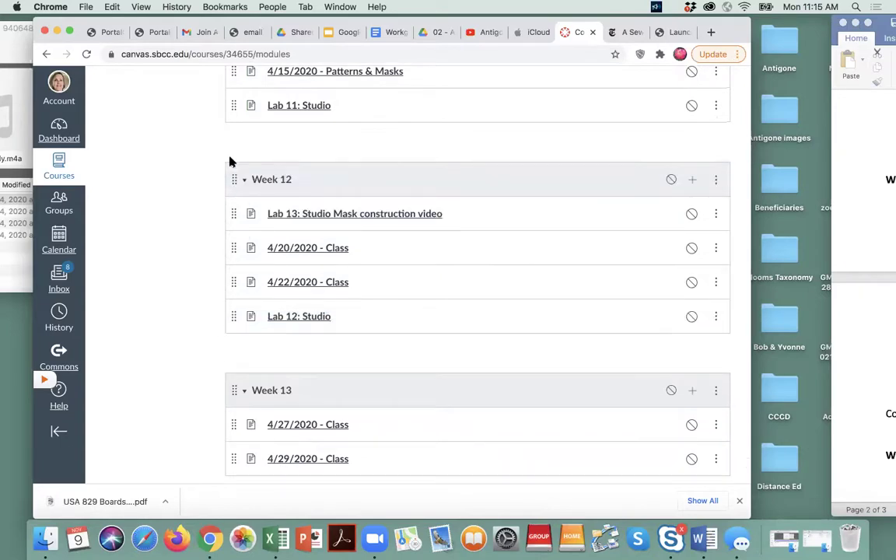
{"action": "scroll", "coordinate": [231, 162], "scroll_direction": "up", "scroll_amount": 3}
{"action": "scroll", "coordinate": [229, 162], "scroll_direction": "up", "scroll_amount": 3}
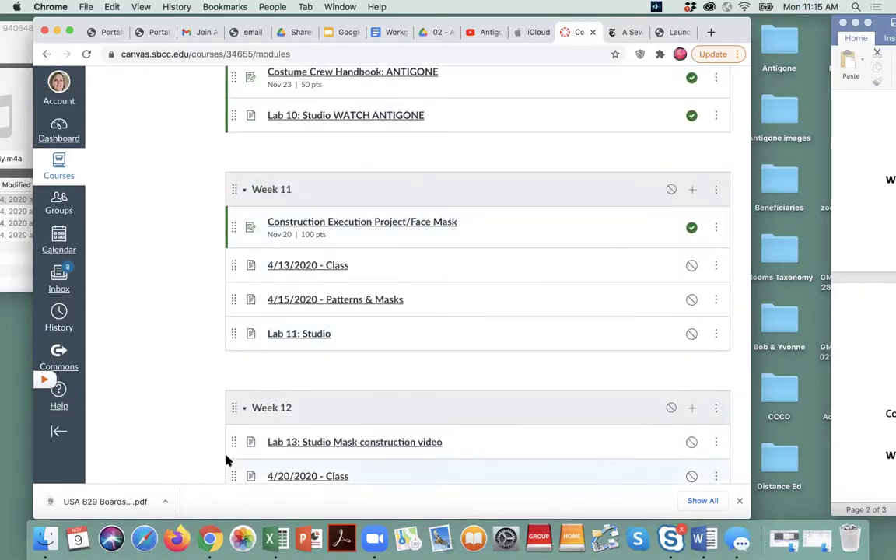
{"action": "left_click_drag", "start_coordinate": [243, 237], "coordinate": [244, 284]}
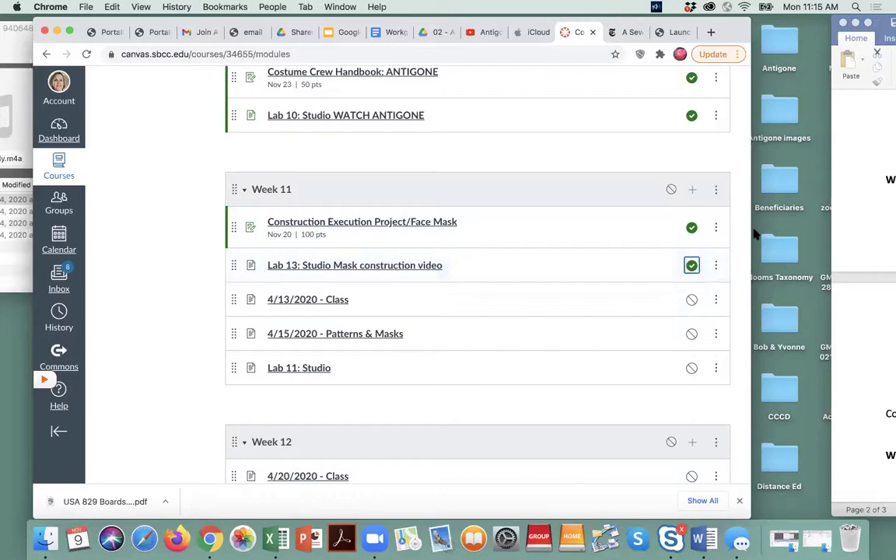
Publish the Week 11 module, but unpublish its 4/13/2020 - Class, 4/15/2020 - Patterns & Masks and Lab 11: Studio pages.
{"action": "left_click", "coordinate": [670, 191]}
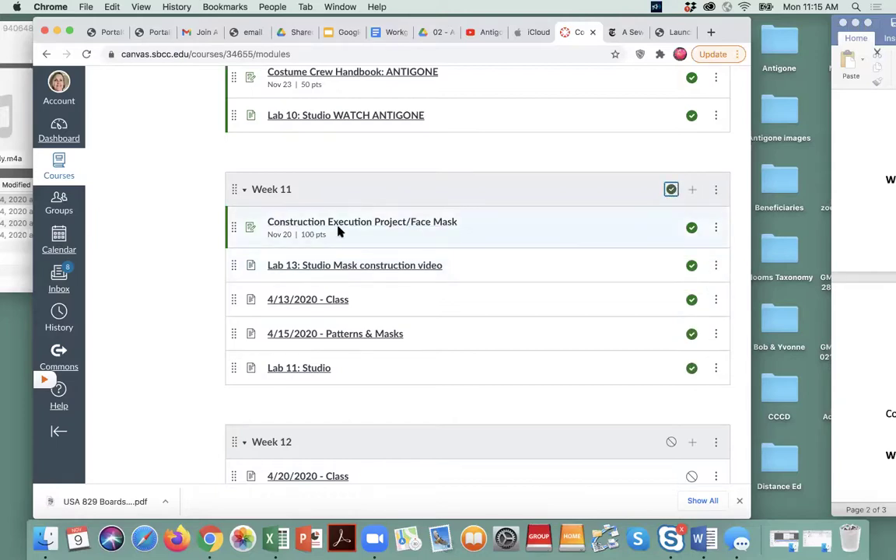
{"action": "left_click", "coordinate": [691, 300]}
{"action": "left_click", "coordinate": [691, 333]}
{"action": "left_click", "coordinate": [691, 368]}
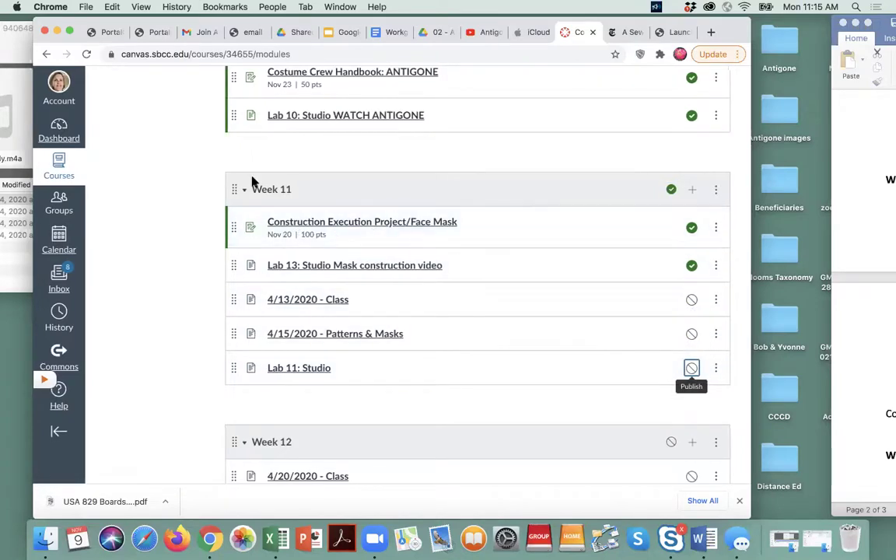
Go back to the beginning of the module list and reload the course's Modules page.
{"action": "scroll", "coordinate": [250, 182], "scroll_direction": "up", "scroll_amount": 5}
{"action": "scroll", "coordinate": [125, 199], "scroll_direction": "up", "scroll_amount": 3}
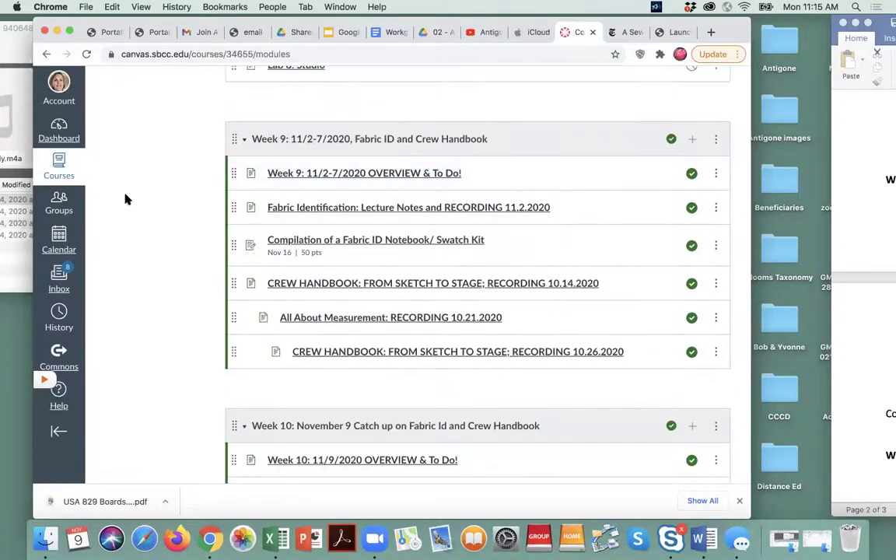
{"action": "scroll", "coordinate": [125, 199], "scroll_direction": "up", "scroll_amount": 7}
{"action": "scroll", "coordinate": [125, 199], "scroll_direction": "up", "scroll_amount": 15}
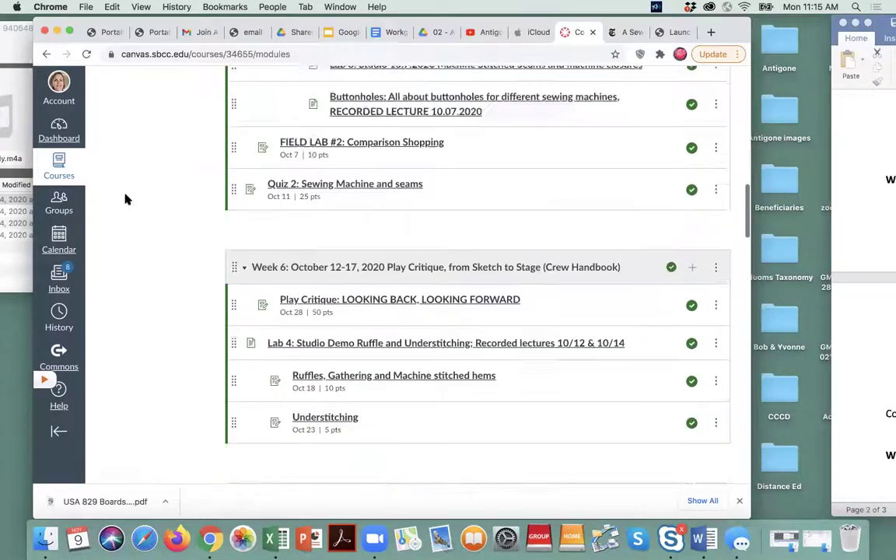
{"action": "scroll", "coordinate": [124, 199], "scroll_direction": "up", "scroll_amount": 6}
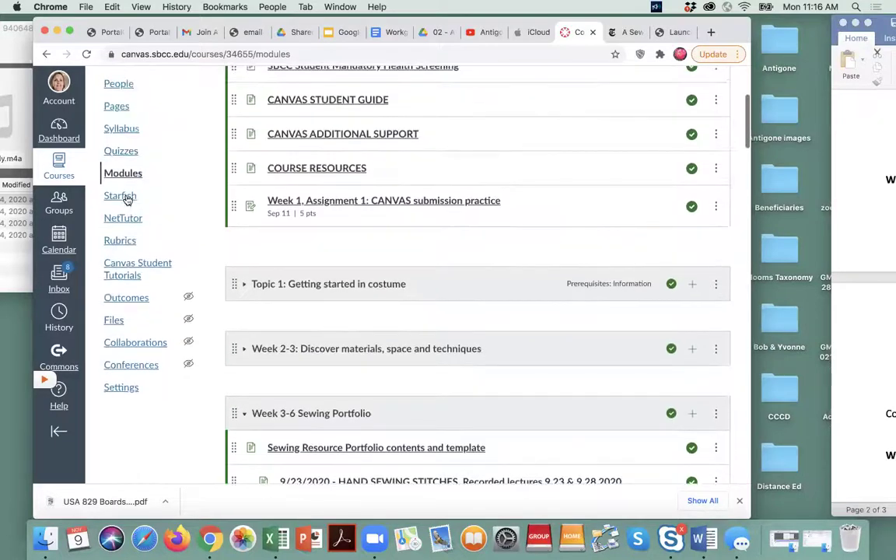
{"action": "left_click", "coordinate": [136, 175]}
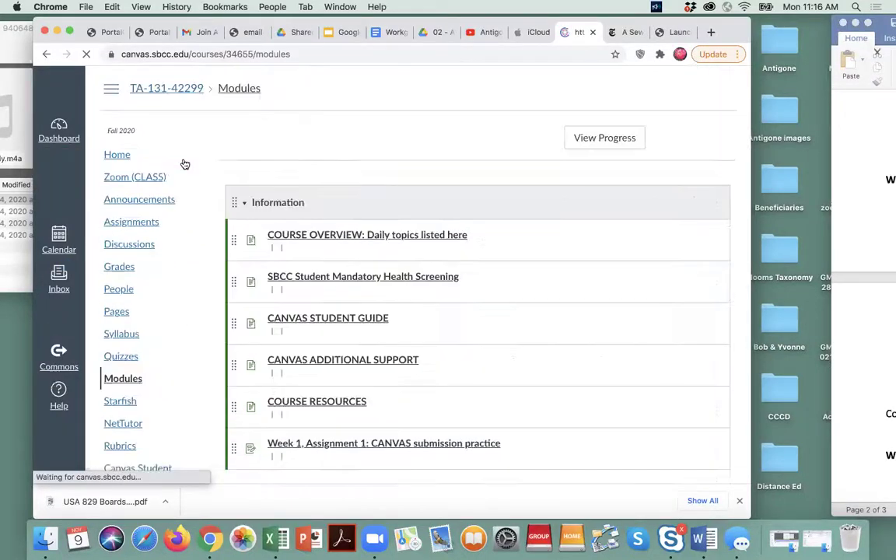